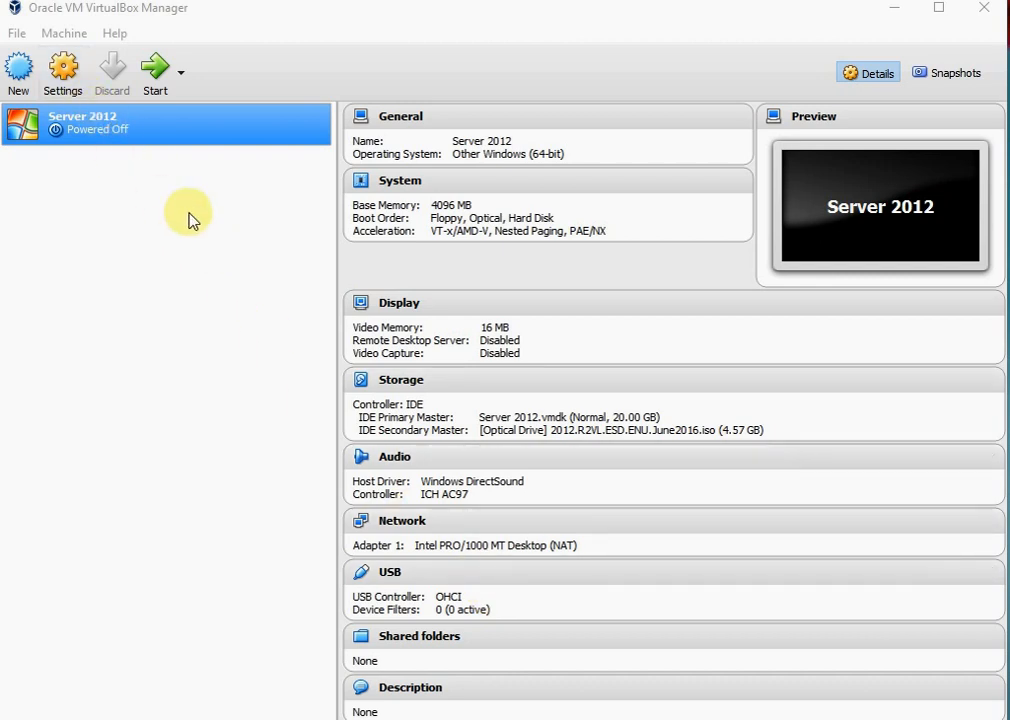
# Set up a new virtual machine named Ubuntu and allocate 3077 MB of memory to it
pyautogui.click(15, 85)
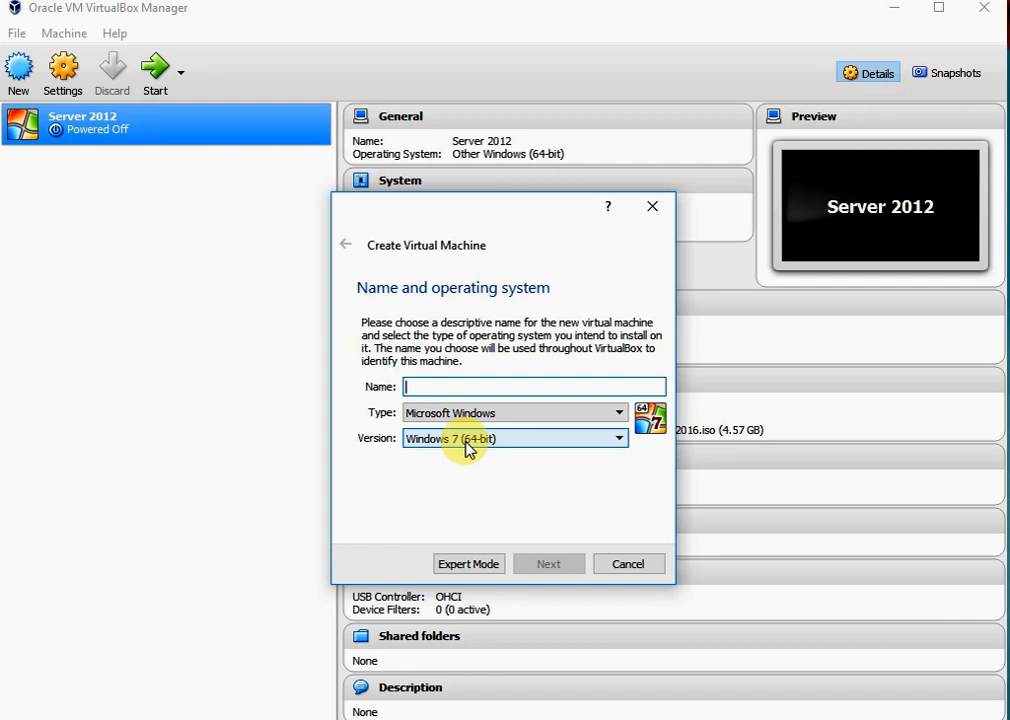
pyautogui.write('Ub')
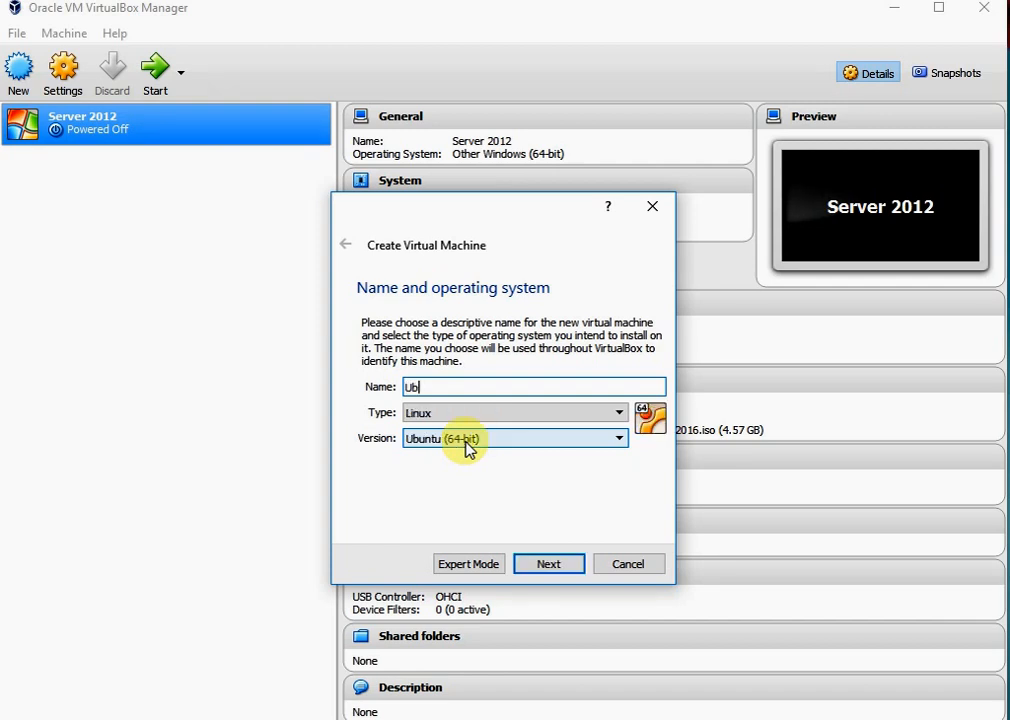
pyautogui.write('untu')
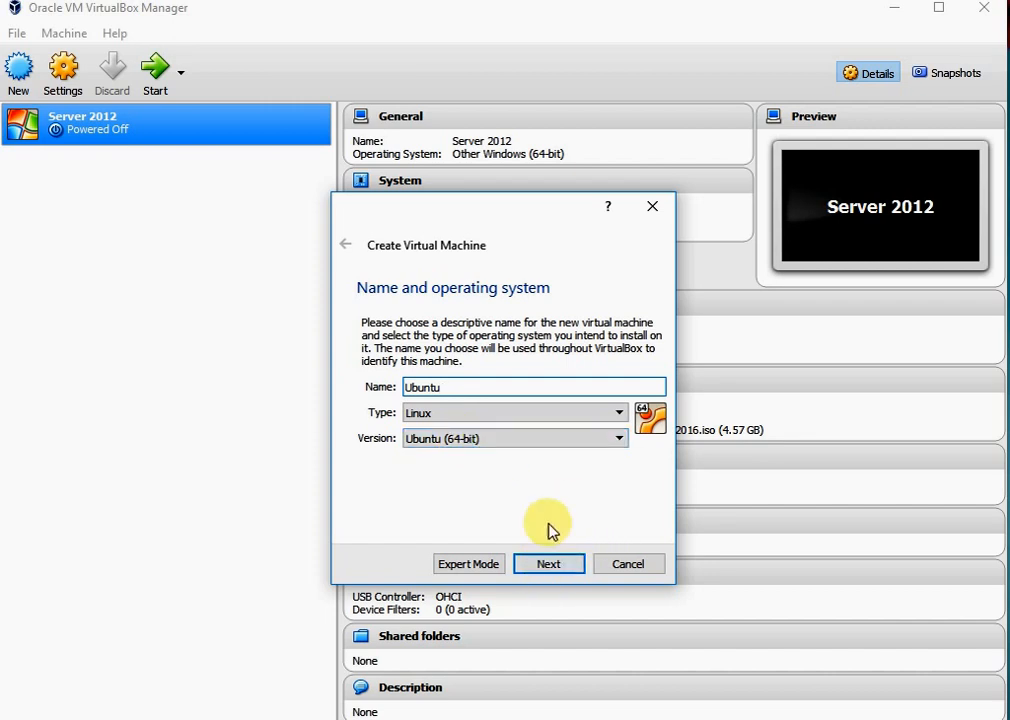
pyautogui.click(557, 566)
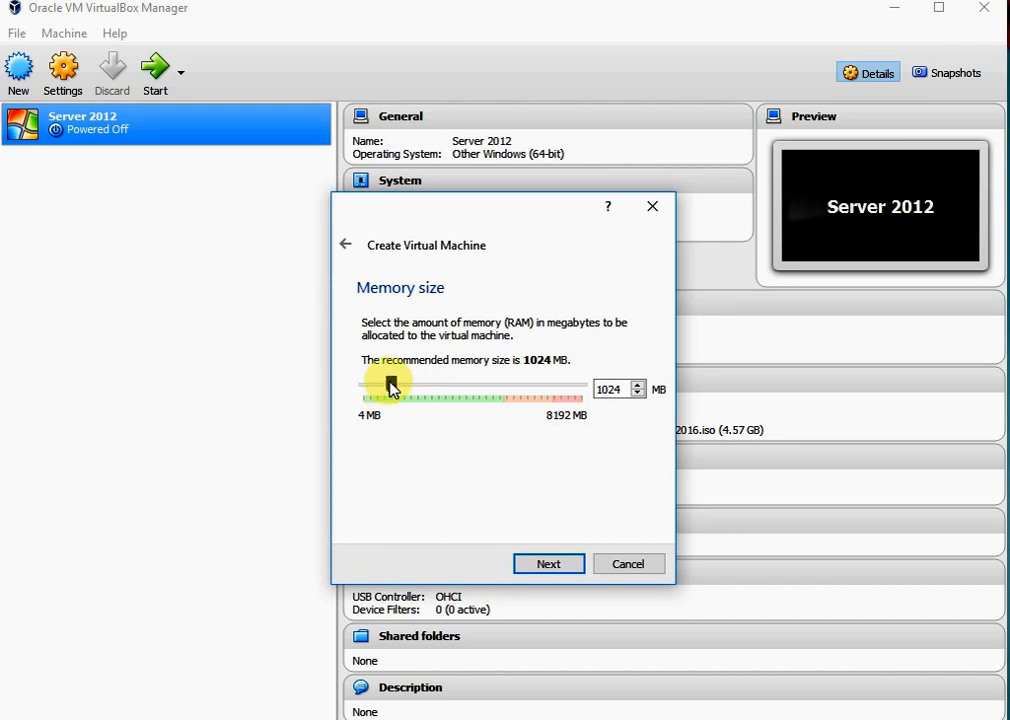
pyautogui.moveTo(391, 388); pyautogui.dragTo(447, 385)
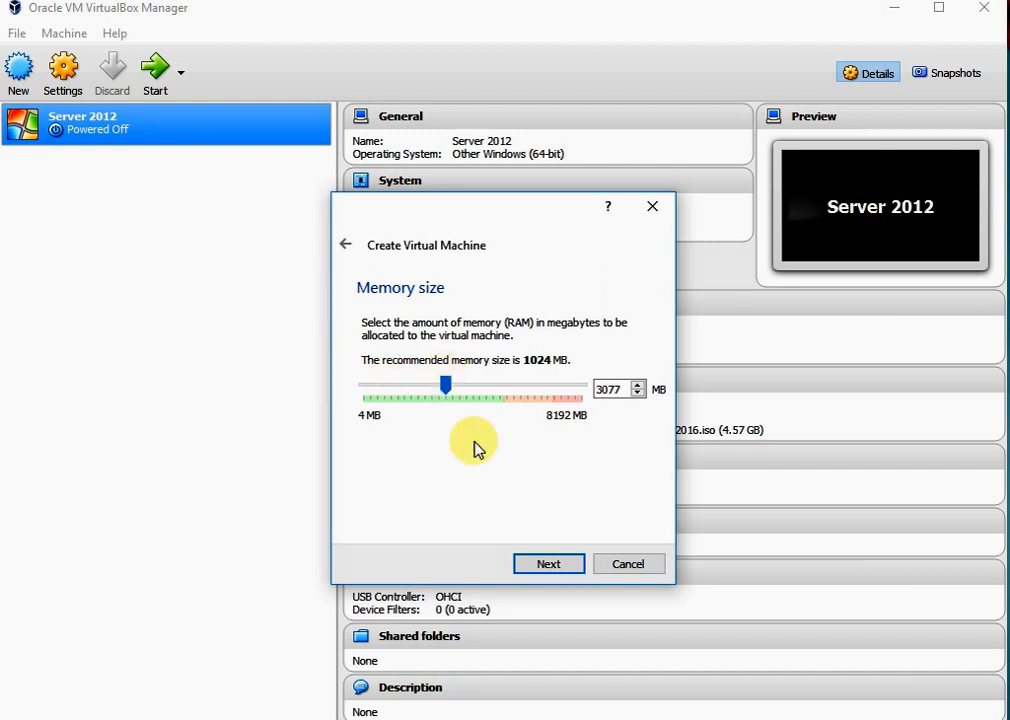
pyautogui.click(553, 567)
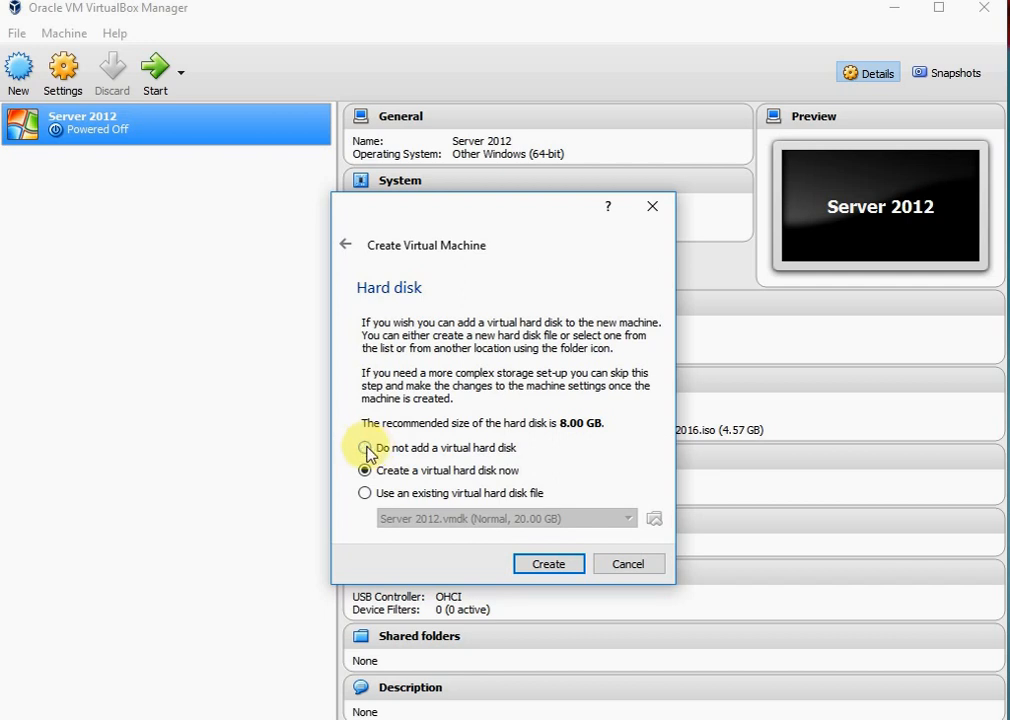
pyautogui.click(366, 447)
pyautogui.click(368, 466)
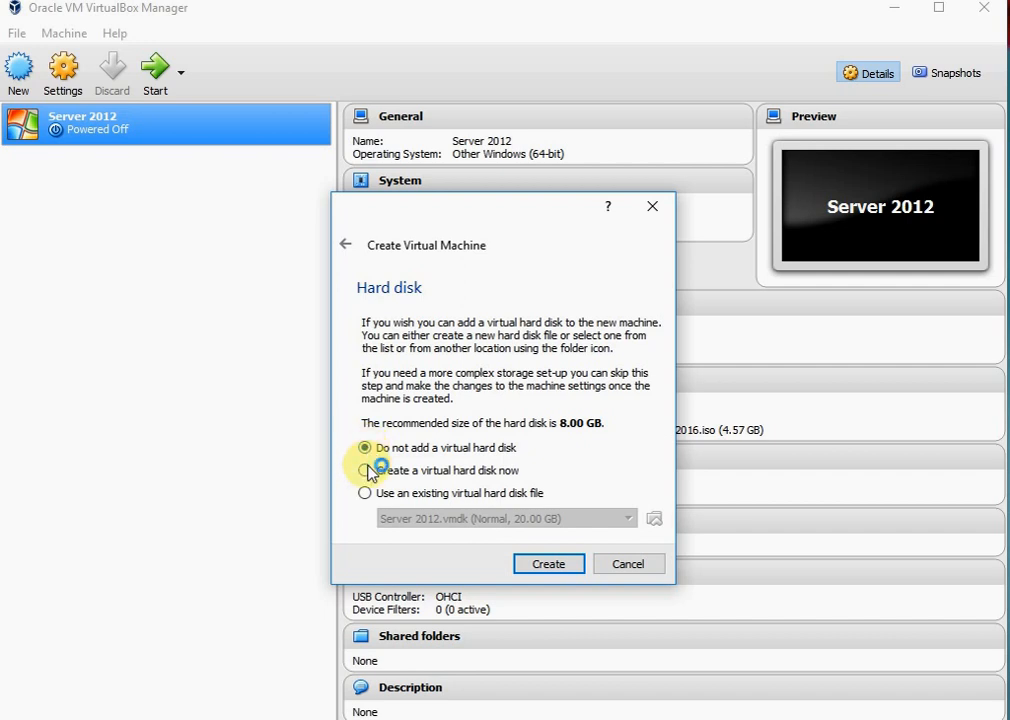
pyautogui.click(367, 469)
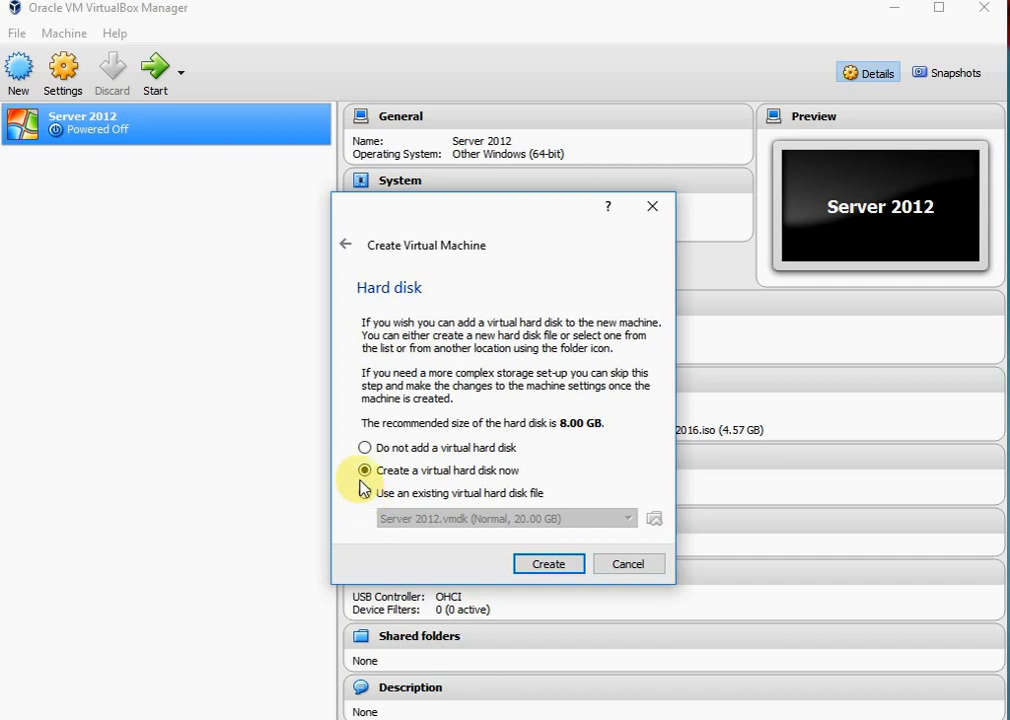
pyautogui.click(365, 493)
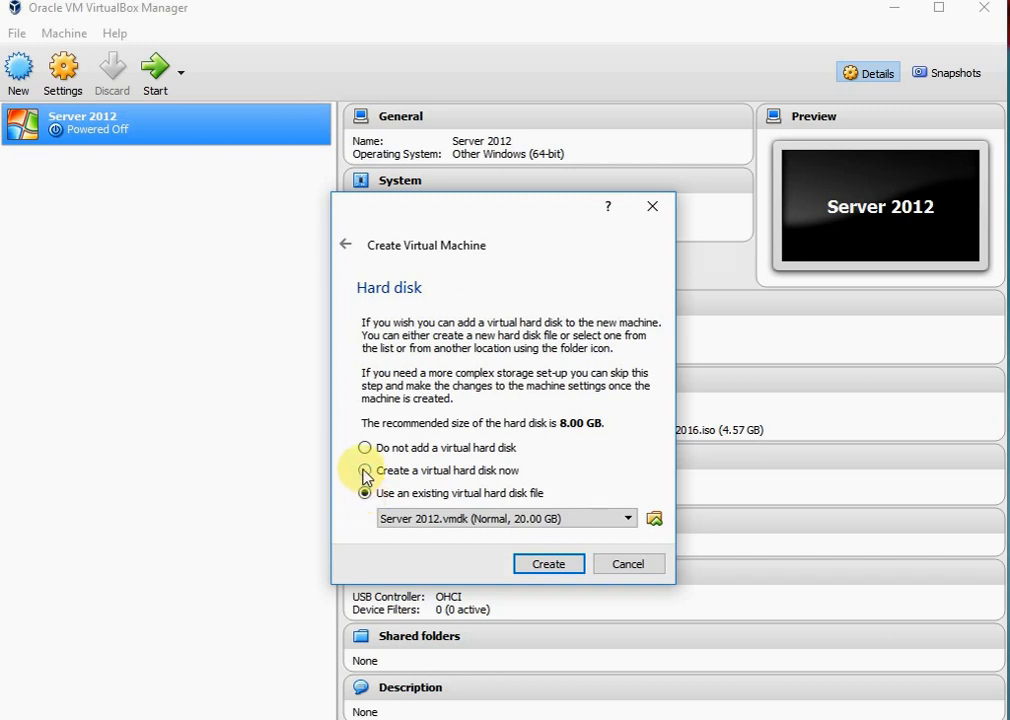
pyautogui.click(365, 471)
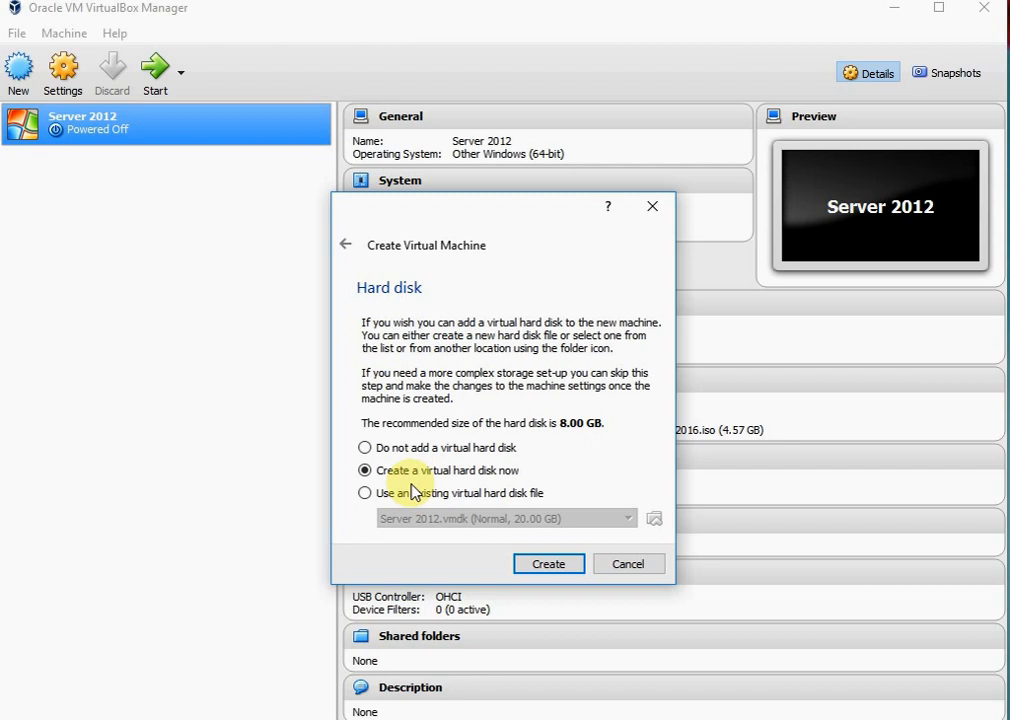
# Proceed with creating a virtual hard disk now, using the VMDK file type and dynamically allocated storage
pyautogui.click(547, 566)
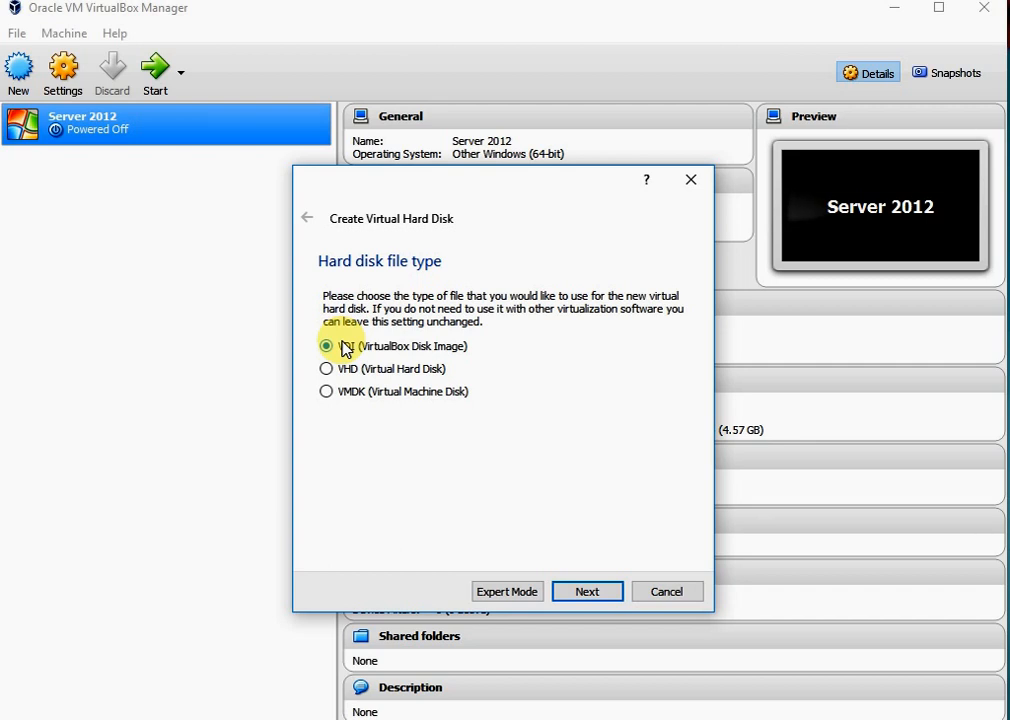
pyautogui.click(329, 393)
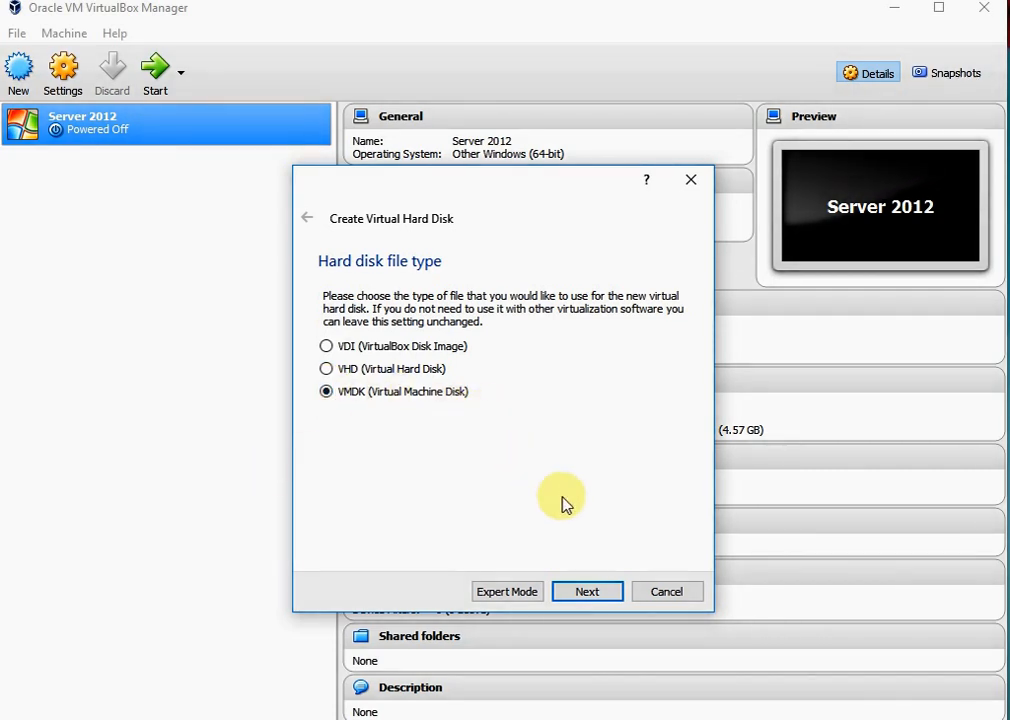
pyautogui.click(596, 594)
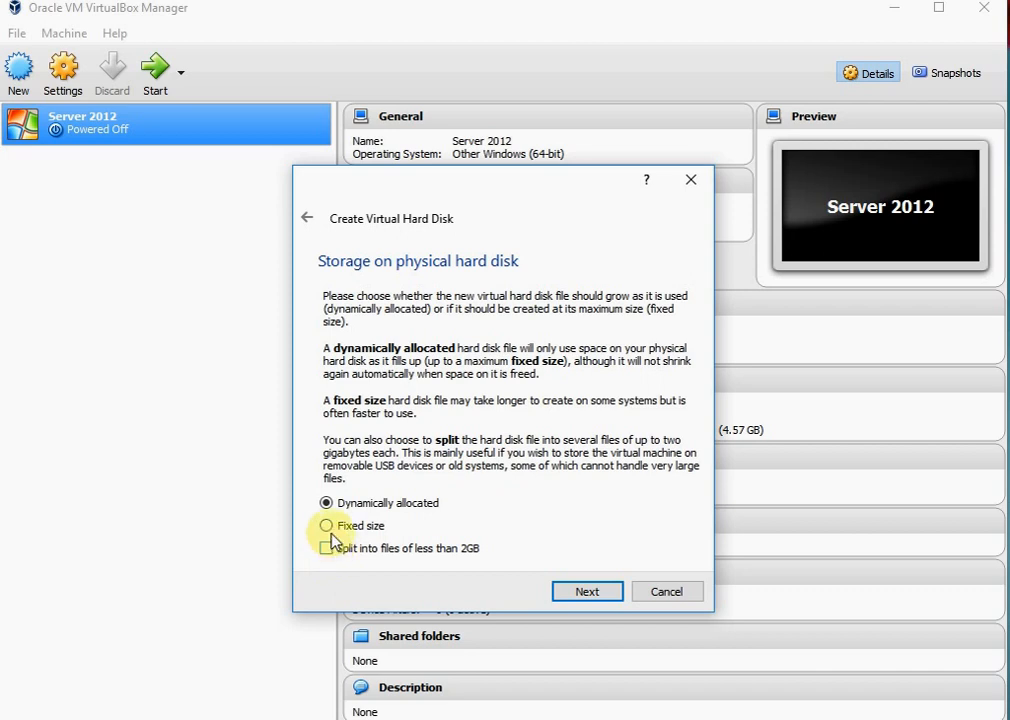
pyautogui.click(597, 592)
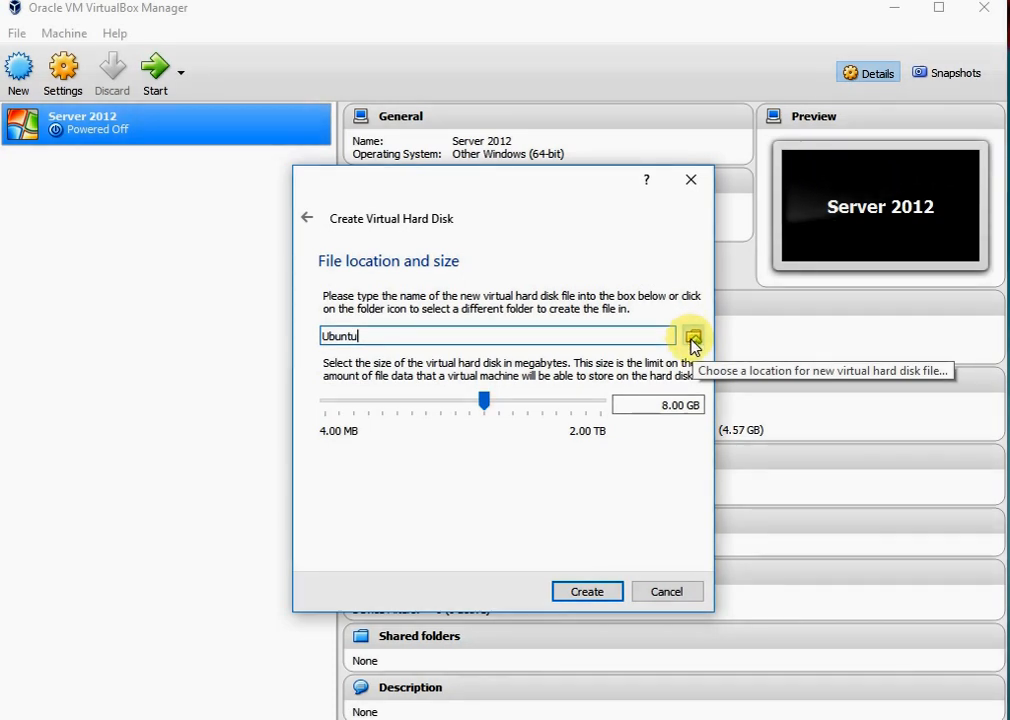
pyautogui.click(692, 340)
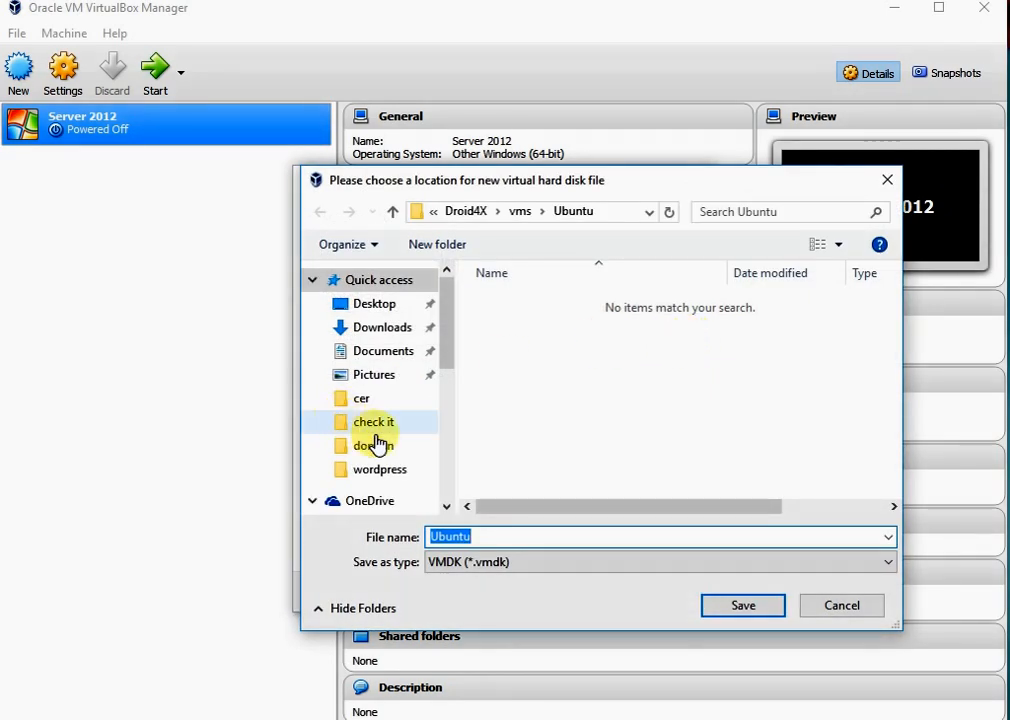
pyautogui.click(887, 179)
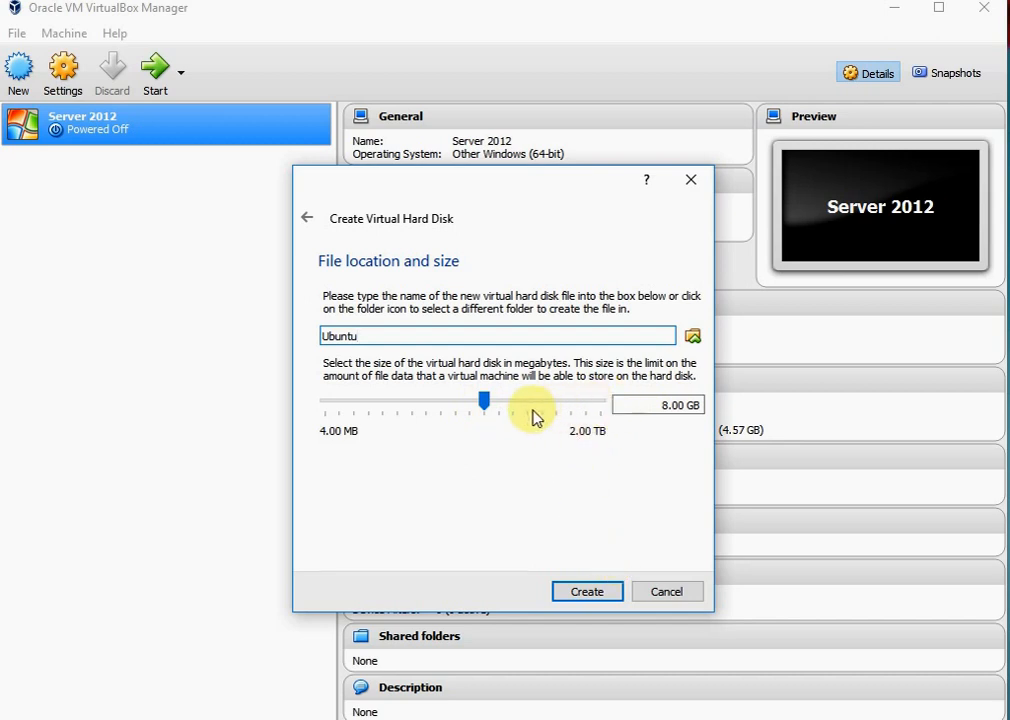
pyautogui.moveTo(482, 400); pyautogui.dragTo(640, 389)
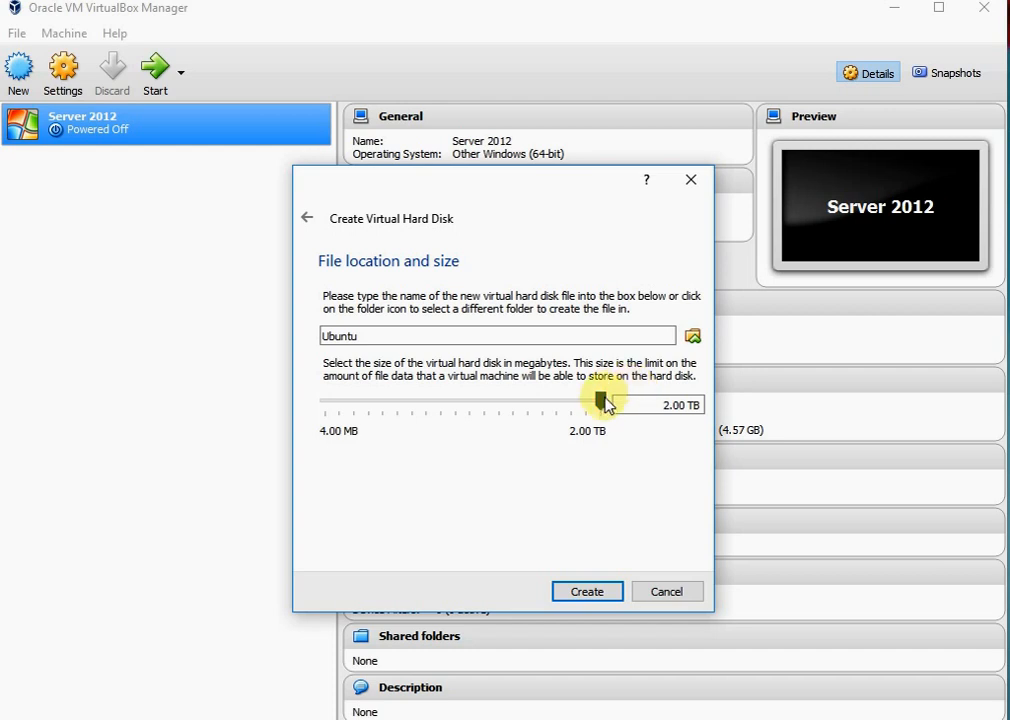
pyautogui.moveTo(604, 403)
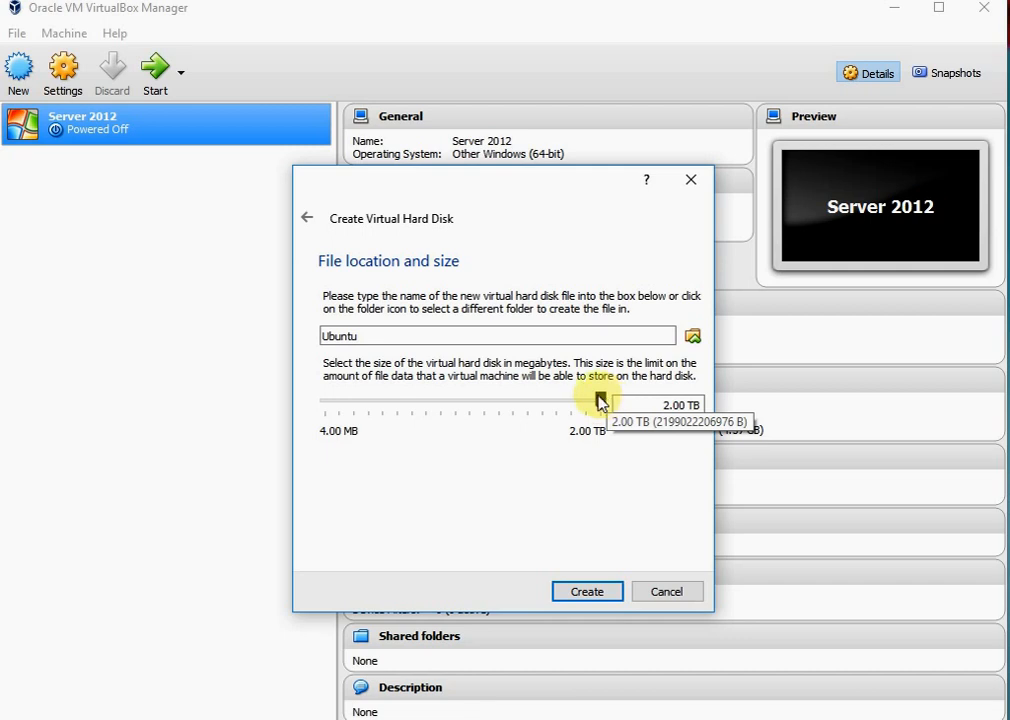
pyautogui.moveTo(602, 404); pyautogui.dragTo(489, 413)
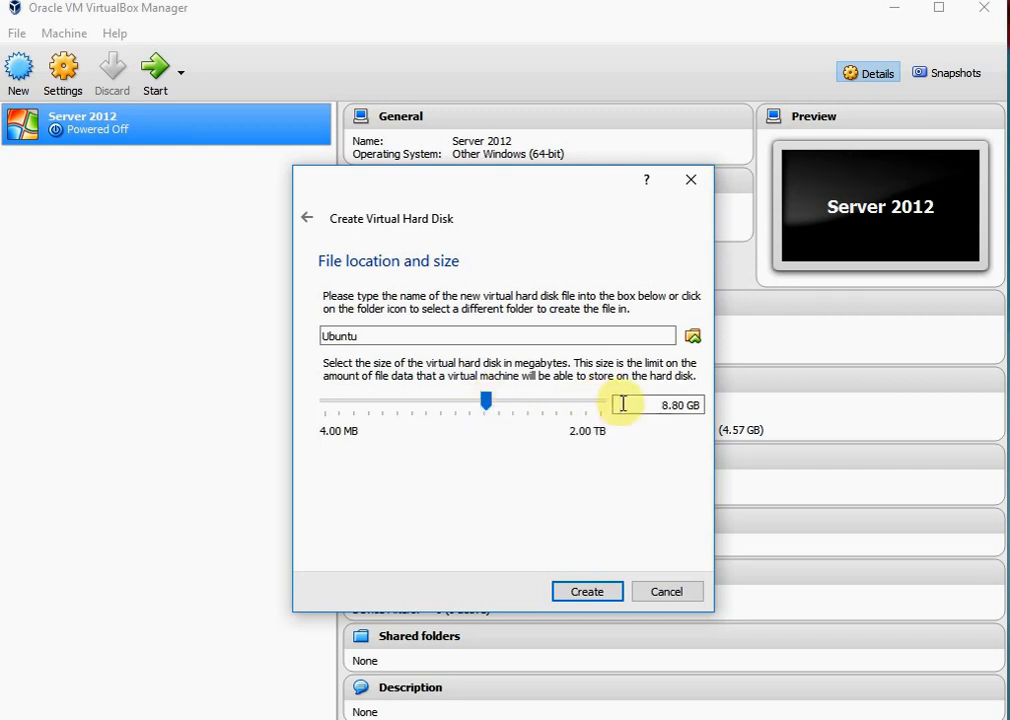
# Set the virtual hard disk size to 8.00 GB and create the disk
pyautogui.click(689, 404)
pyautogui.press('BackSpace')
pyautogui.press('BackSpace')
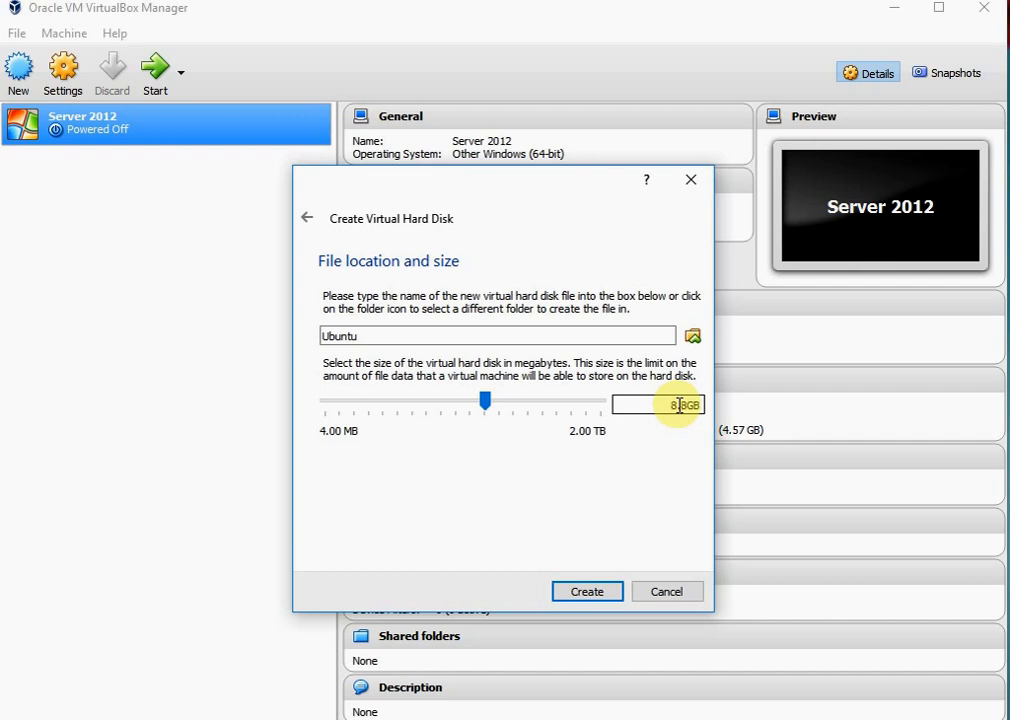
pyautogui.write('0')
pyautogui.press('Delete')
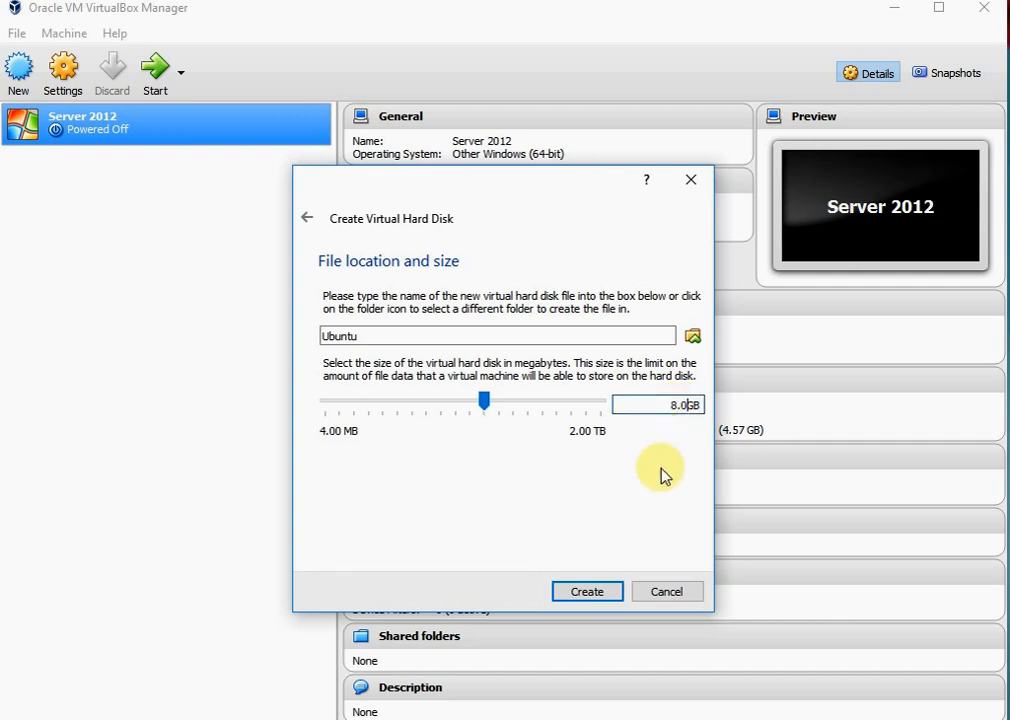
pyautogui.write('0')
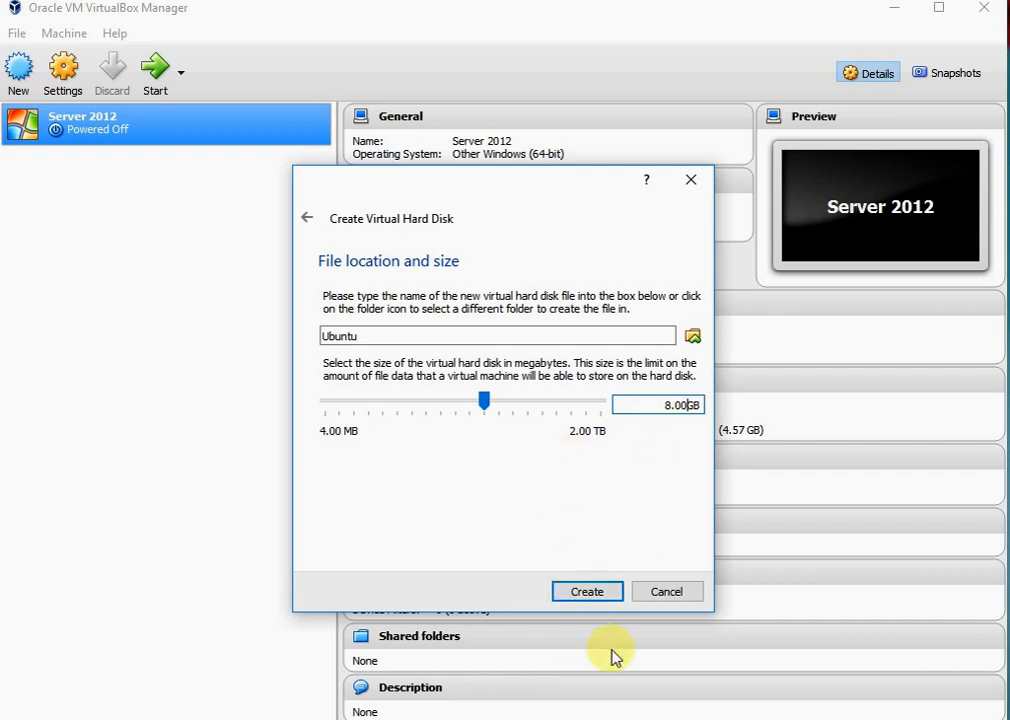
pyautogui.click(588, 592)
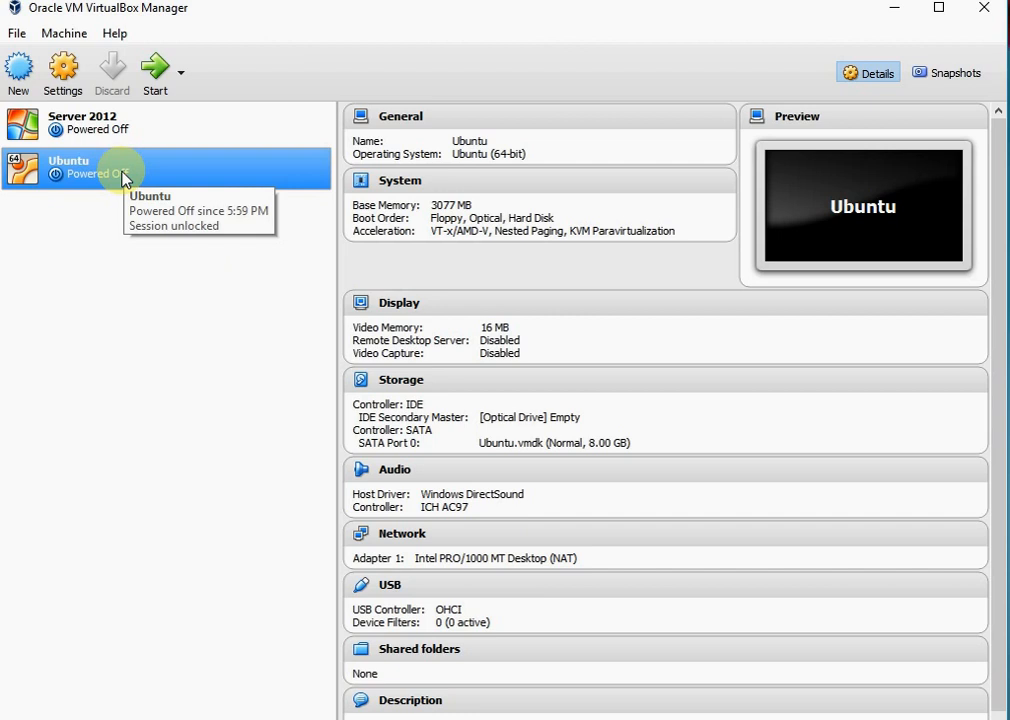
# Start the Ubuntu virtual machine and choose ubuntu-16.04.1-desktop-amd64.iso as its start-up disk
pyautogui.click(153, 67)
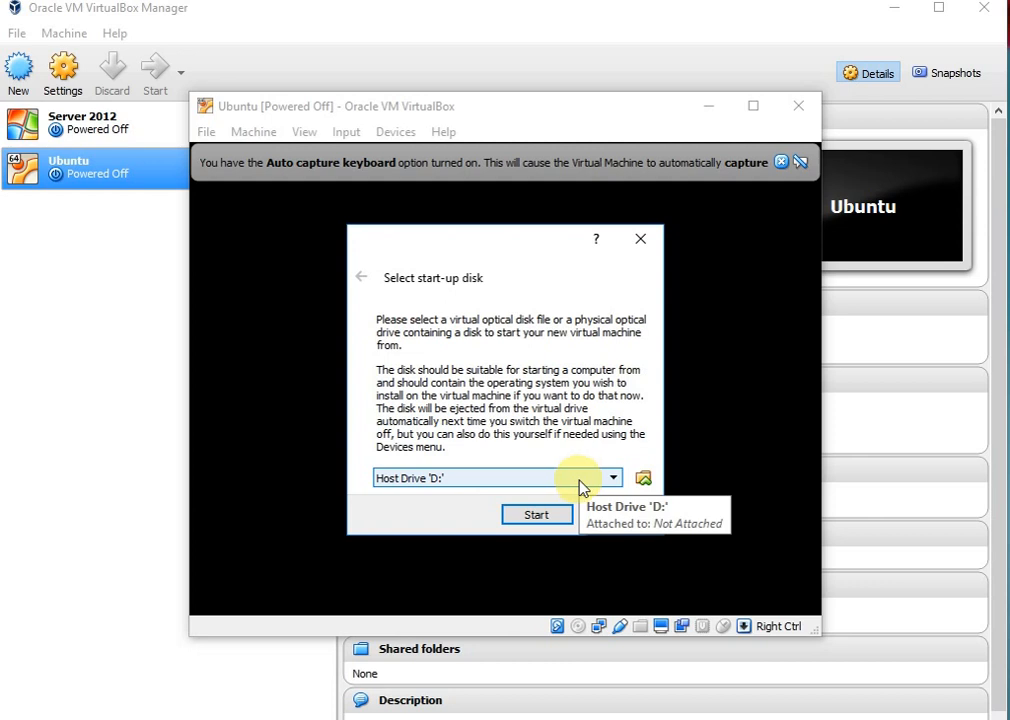
pyautogui.click(613, 479)
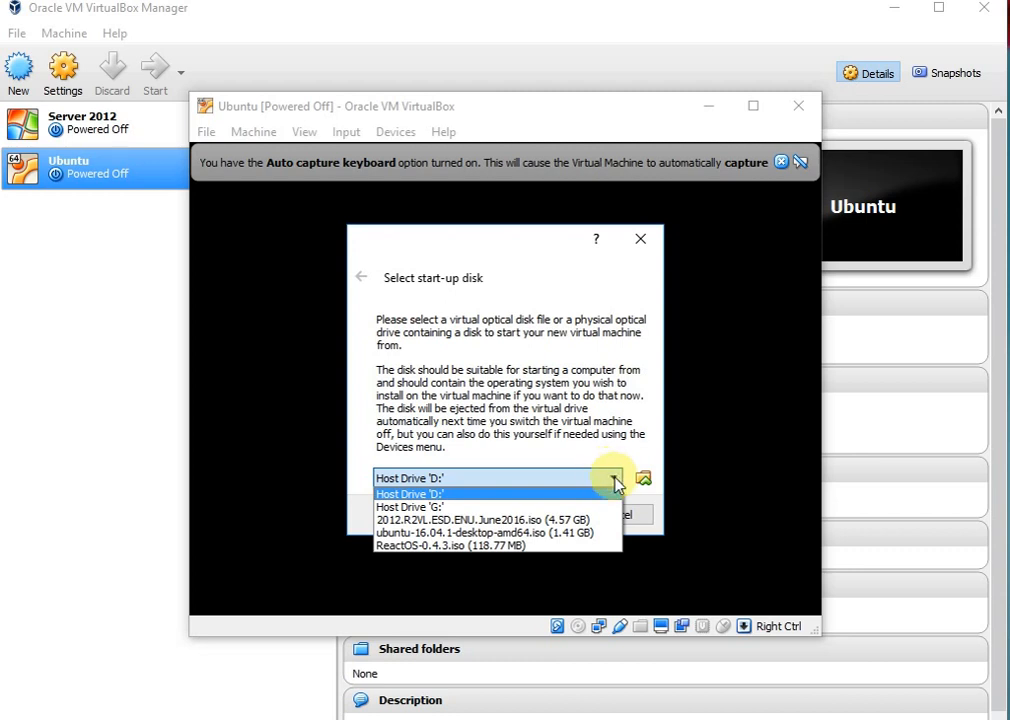
pyautogui.click(505, 532)
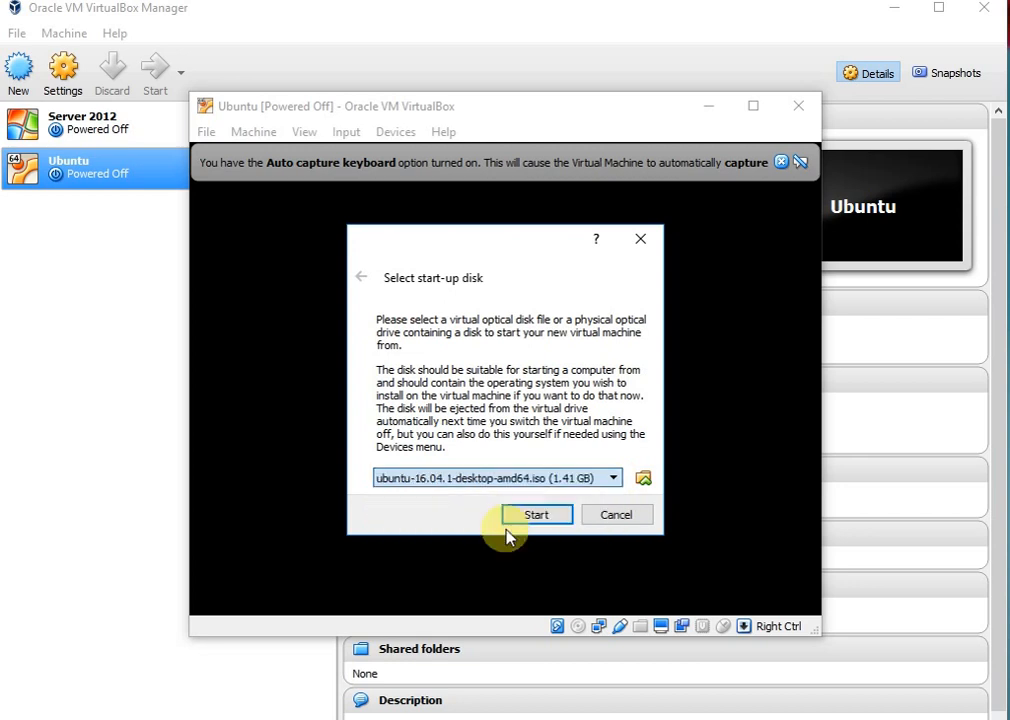
pyautogui.click(643, 480)
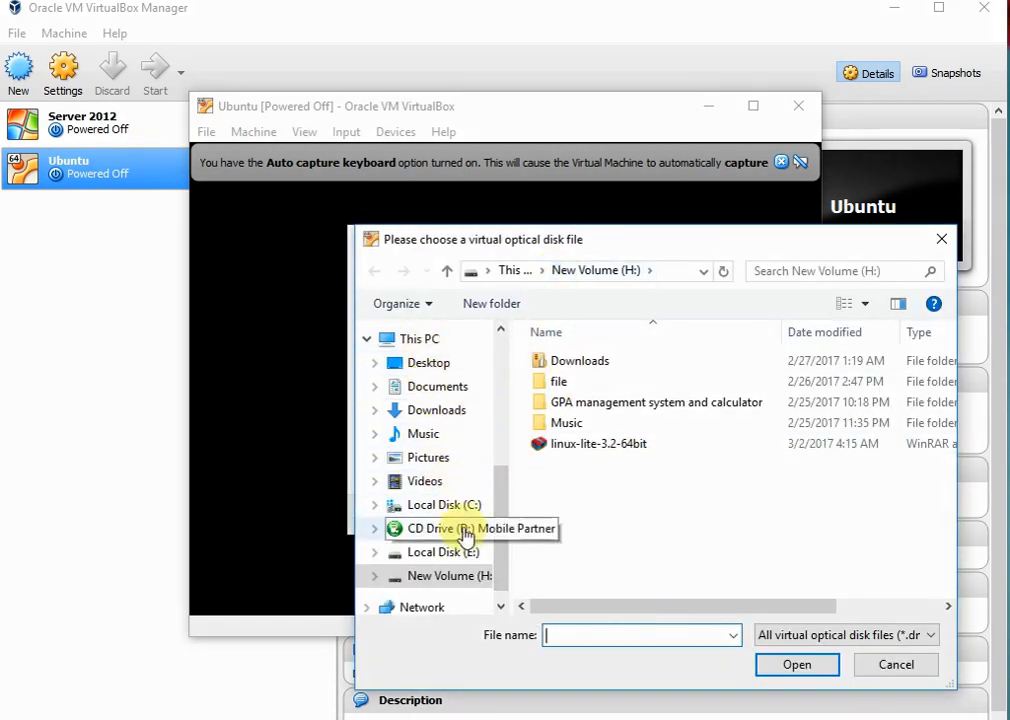
pyautogui.click(459, 510)
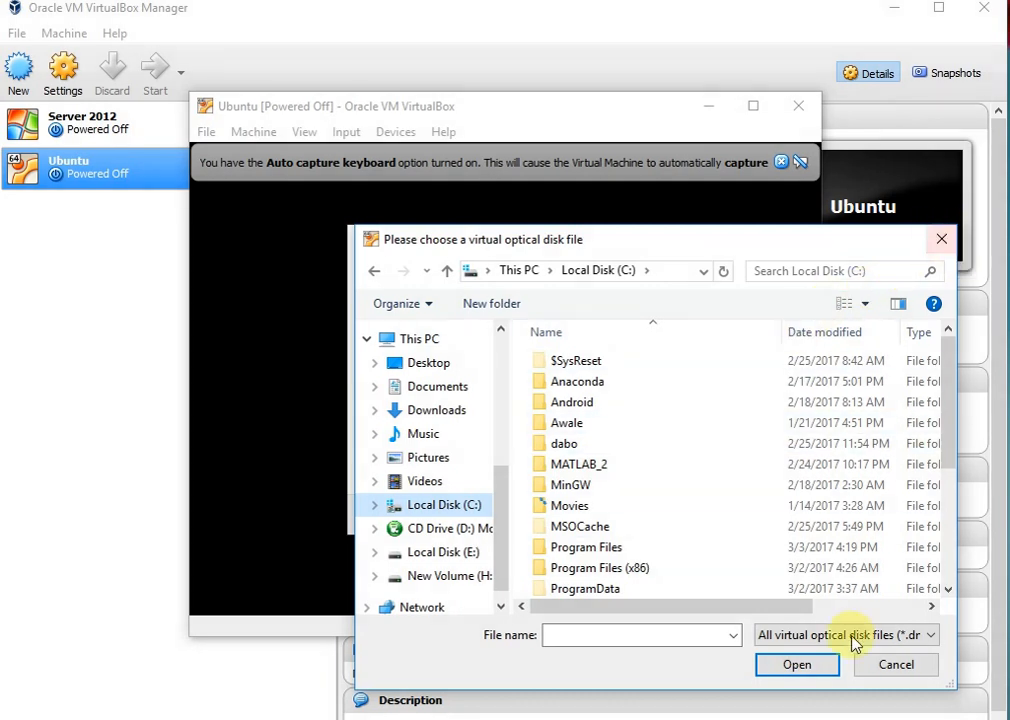
pyautogui.click(945, 240)
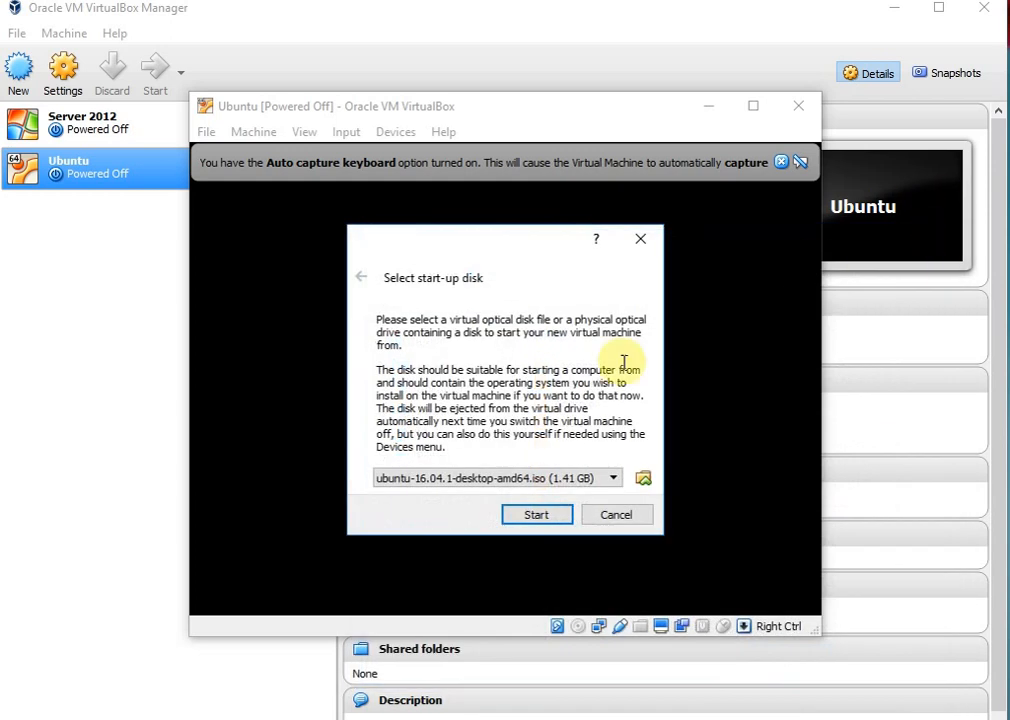
# Boot the virtual machine from the selected ISO, dismiss its notification messages and maximize its window
pyautogui.click(544, 517)
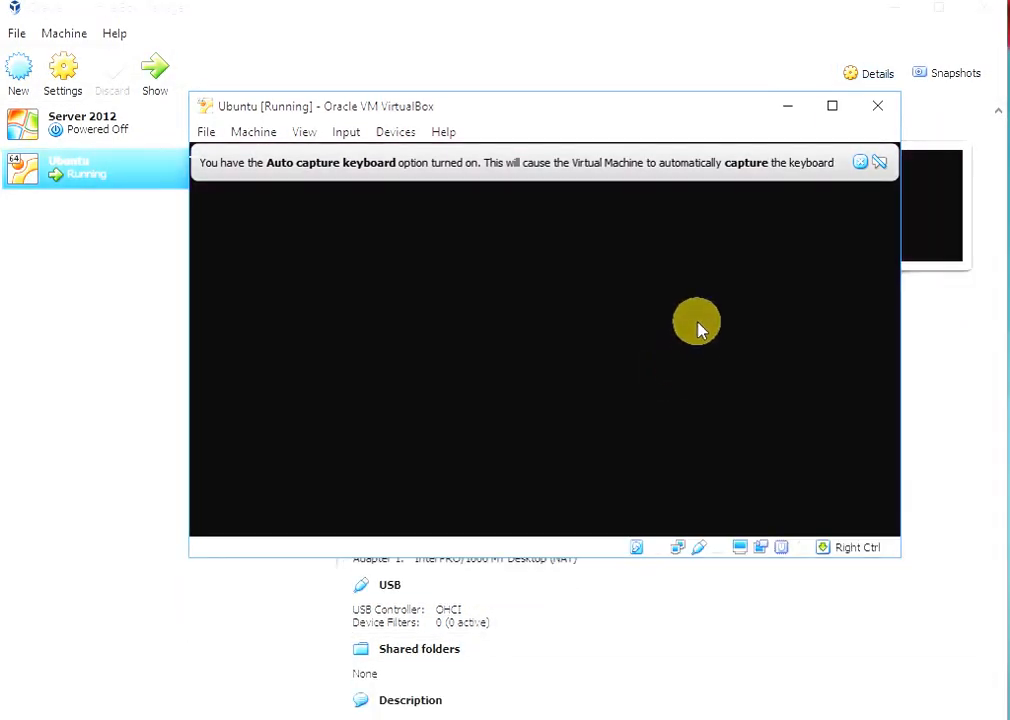
pyautogui.click(860, 163)
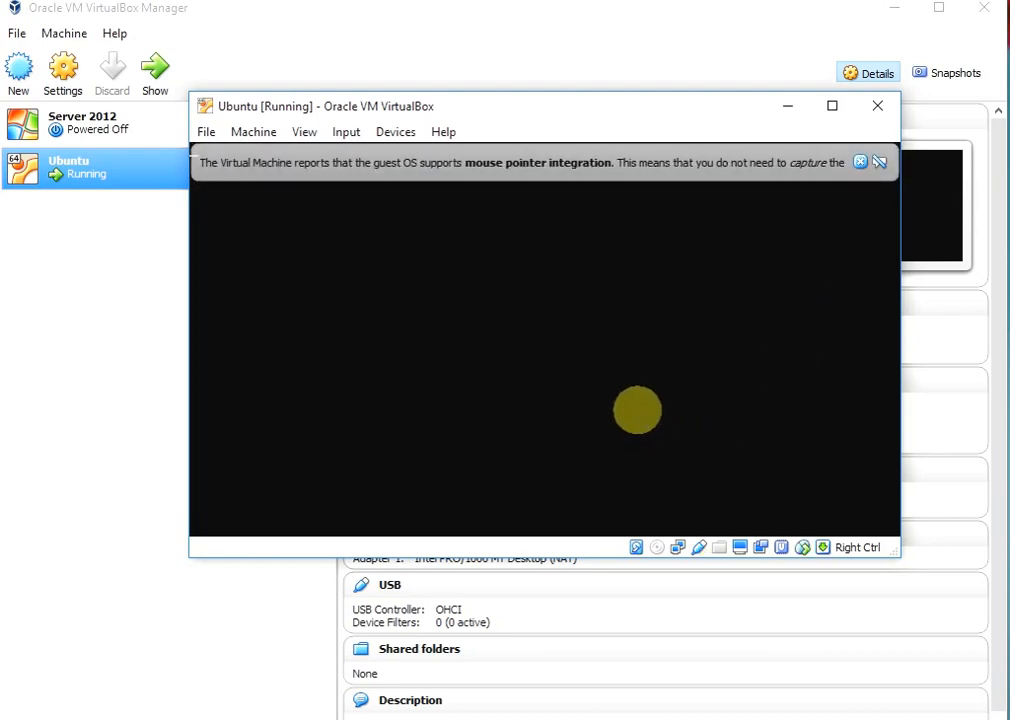
pyautogui.click(860, 163)
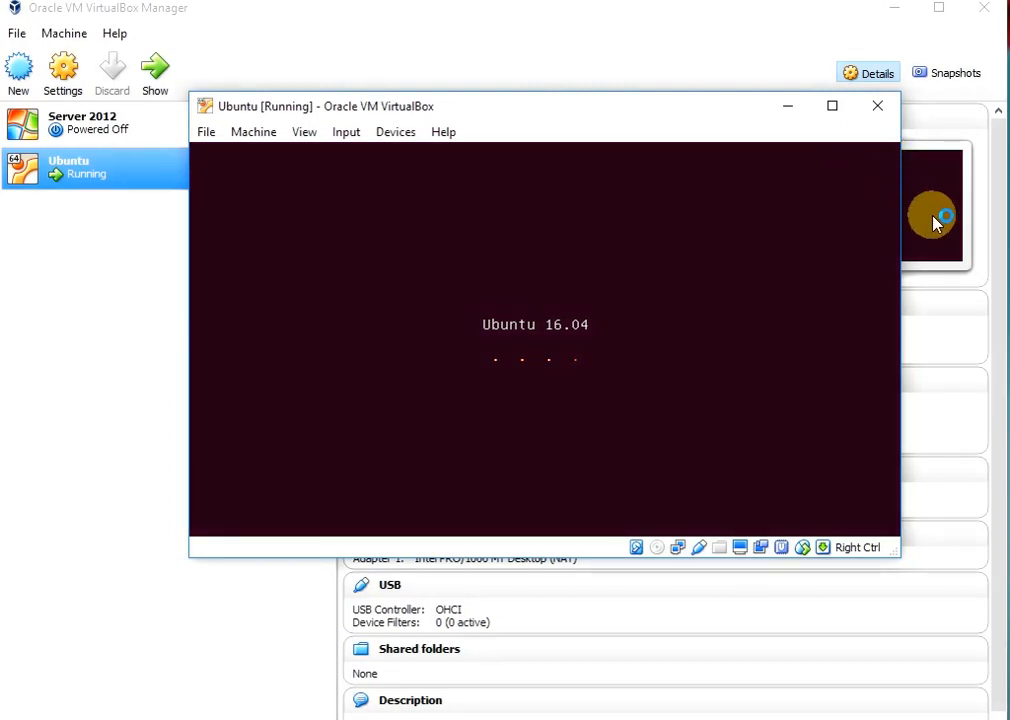
pyautogui.click(836, 108)
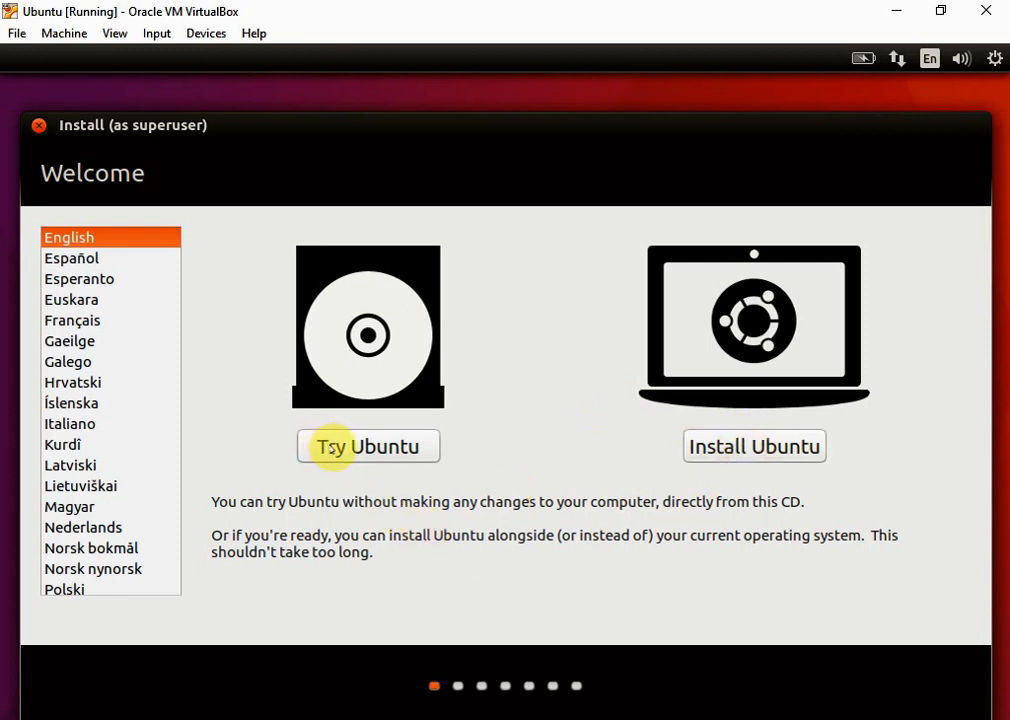
# Choose to install Ubuntu and enable third-party software for graphics and Wi-Fi hardware, Flash, MP3 and other media
pyautogui.click(766, 446)
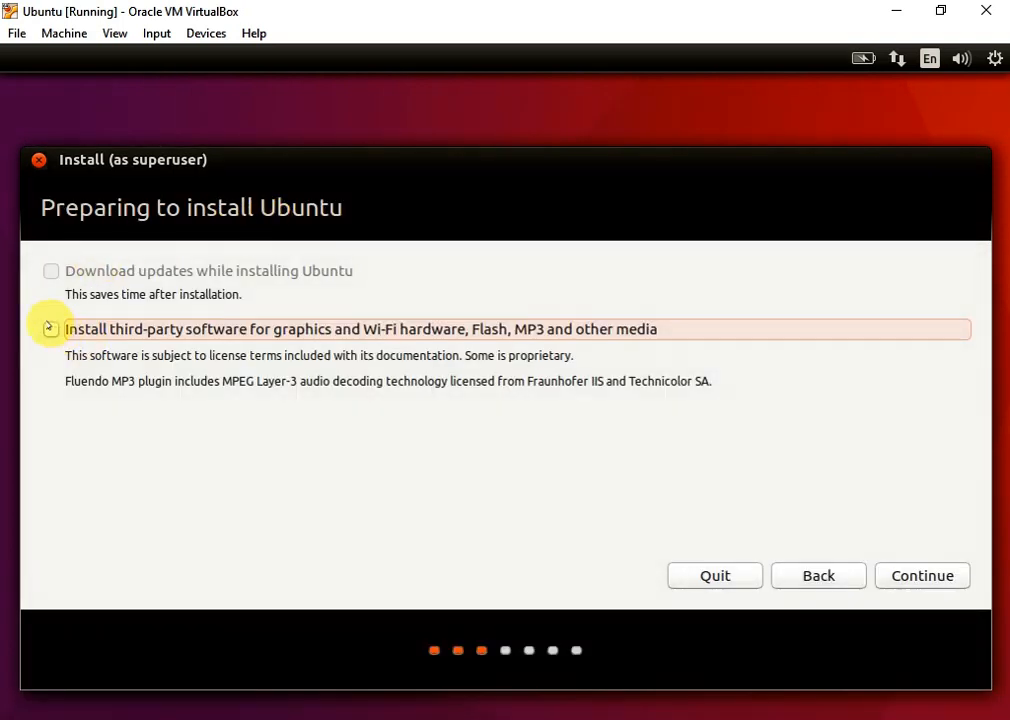
pyautogui.click(50, 328)
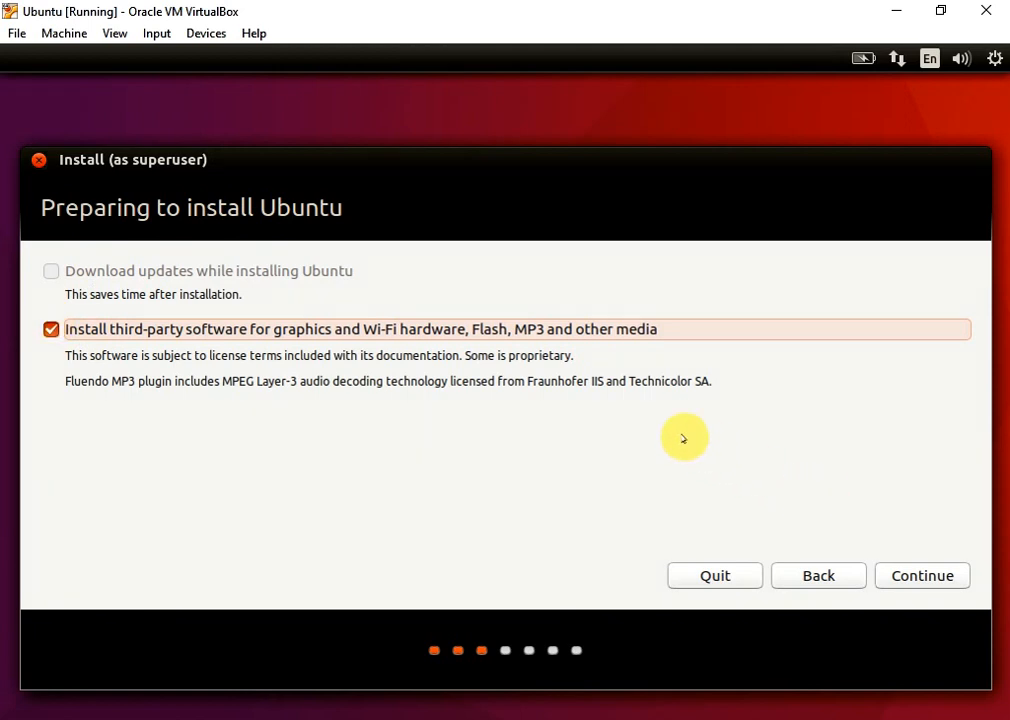
# Choose to erase the disk and install Ubuntu, and approve writing the partition changes to disk
pyautogui.click(903, 579)
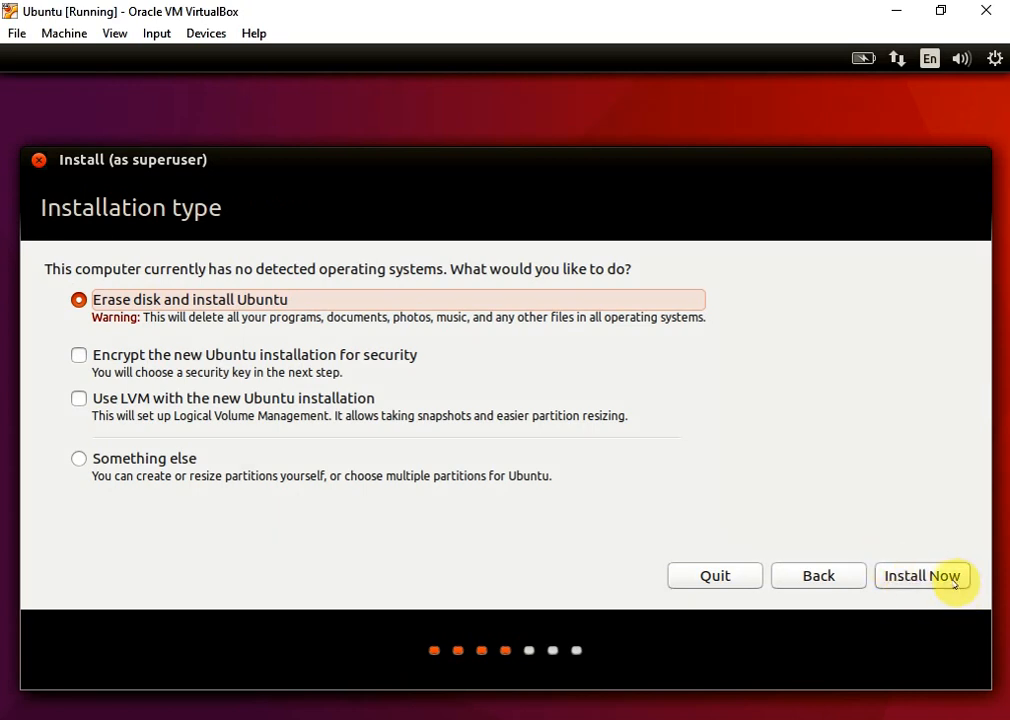
pyautogui.click(948, 576)
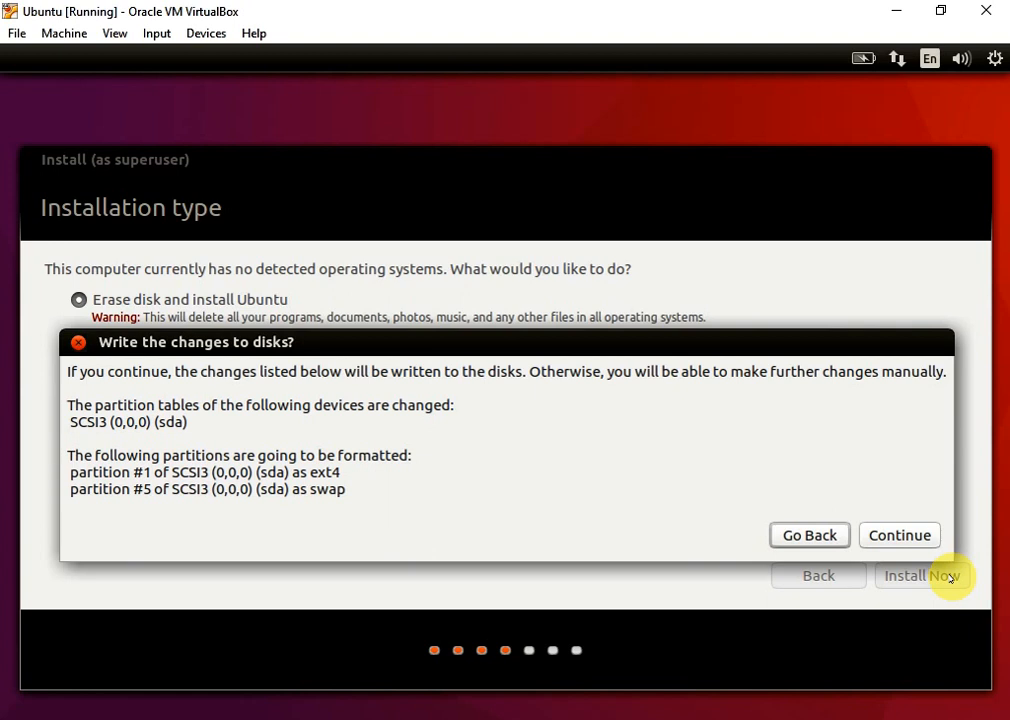
pyautogui.click(893, 535)
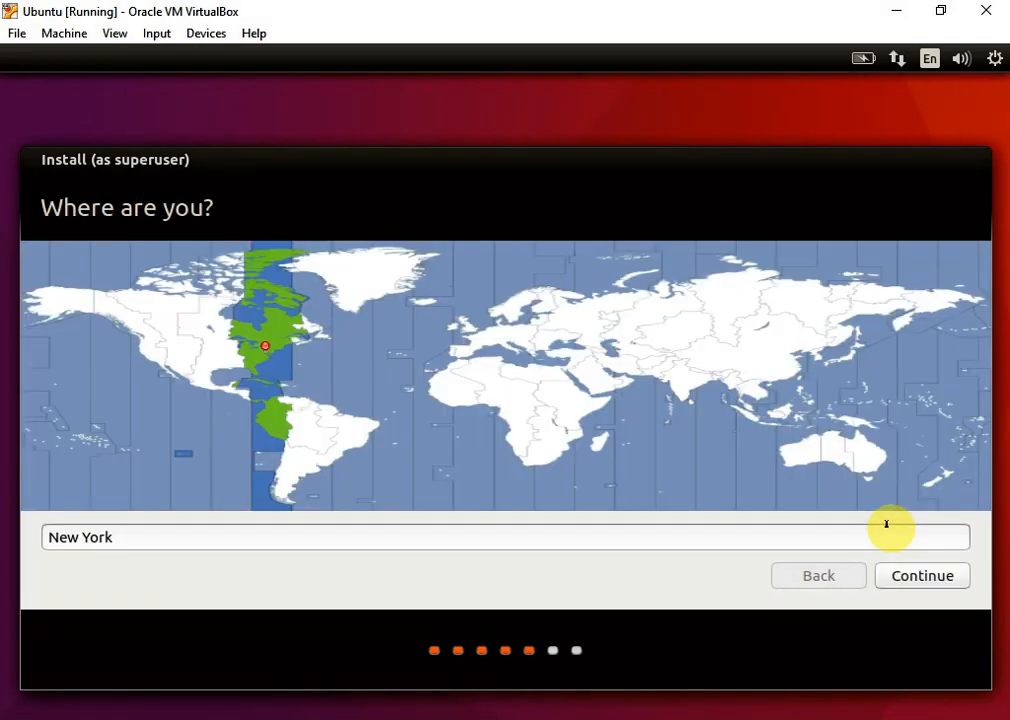
# Accept New York as the location and English (US) as the keyboard layout
pyautogui.click(909, 574)
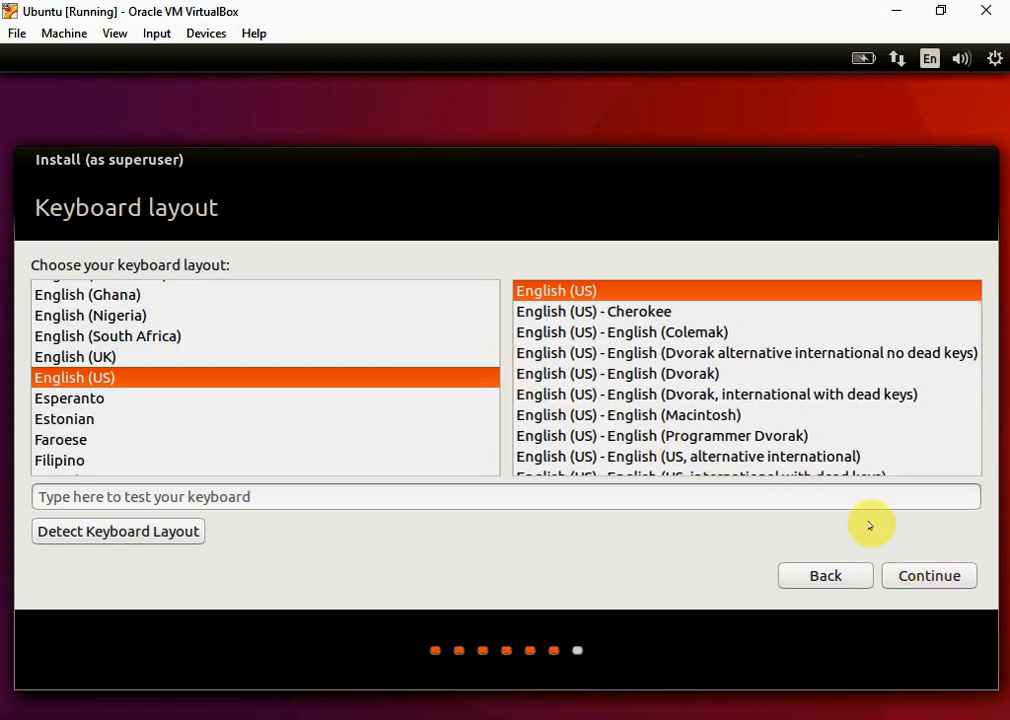
pyautogui.click(923, 576)
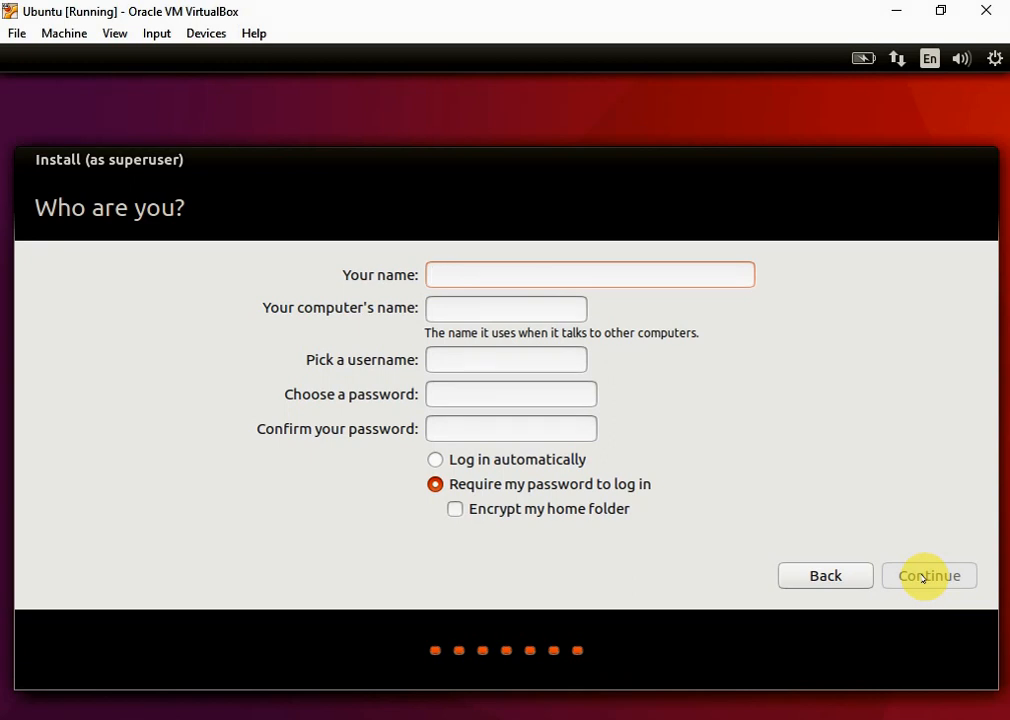
# Enter the user's full name for the new account, letting the computer name and username fill in from it
pyautogui.write('A')
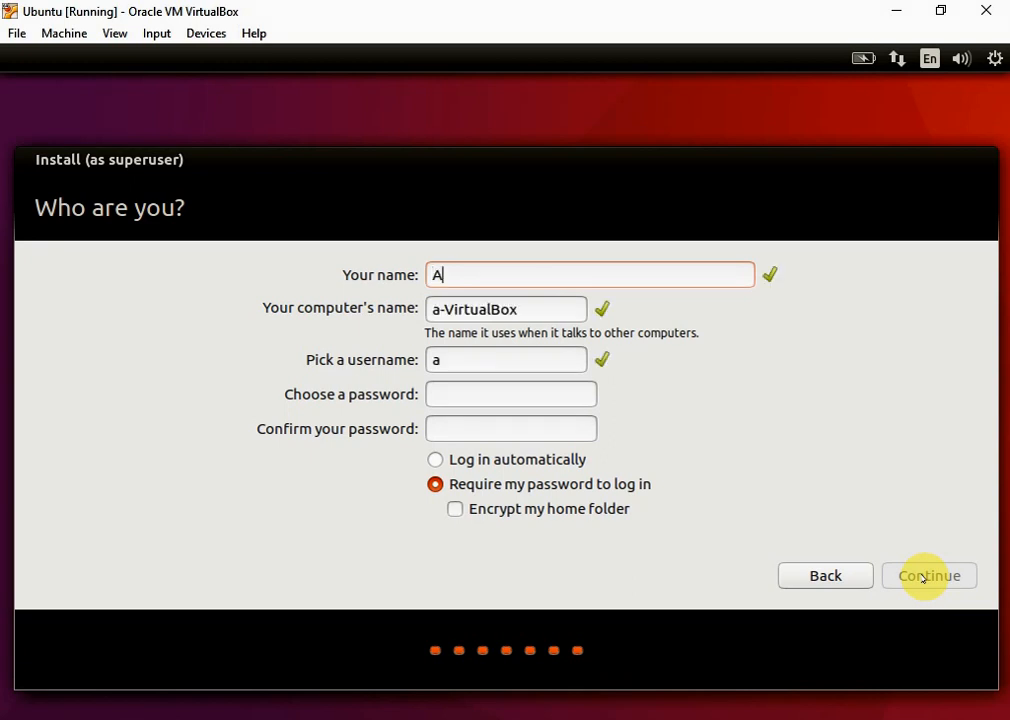
pyautogui.write('lhassa')
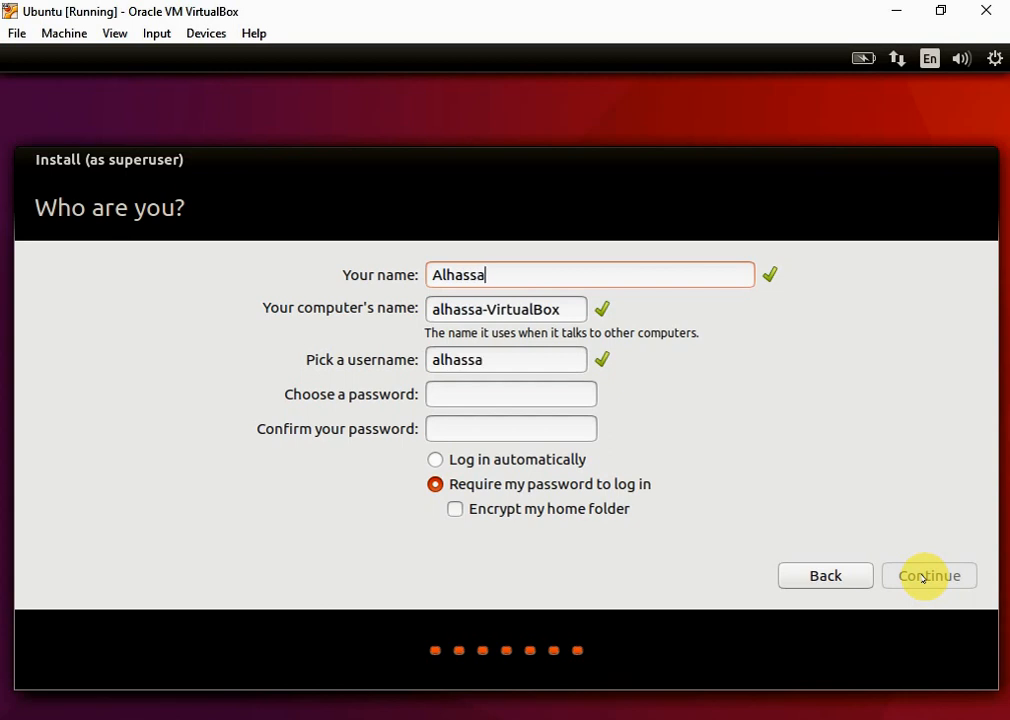
pyautogui.write('n Kmi')
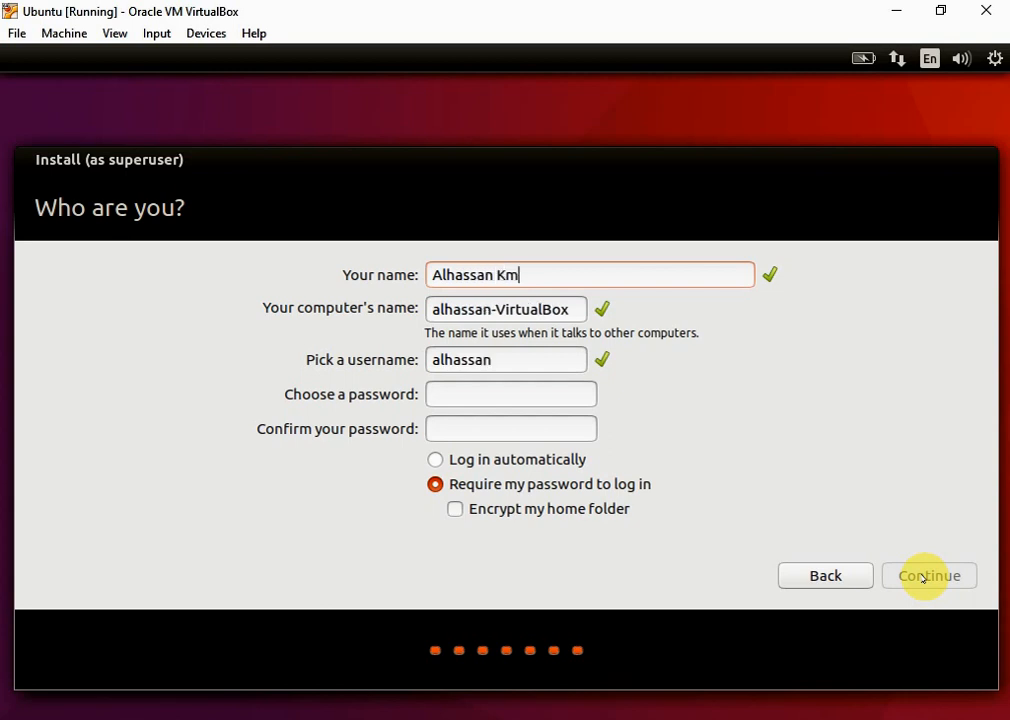
pyautogui.press('BackSpace')
pyautogui.press('BackSpace')
pyautogui.write('amil')
# Enter and confirm the account password, keep the password required at login, and proceed with the installation
pyautogui.click(533, 390)
pyautogui.write('****')
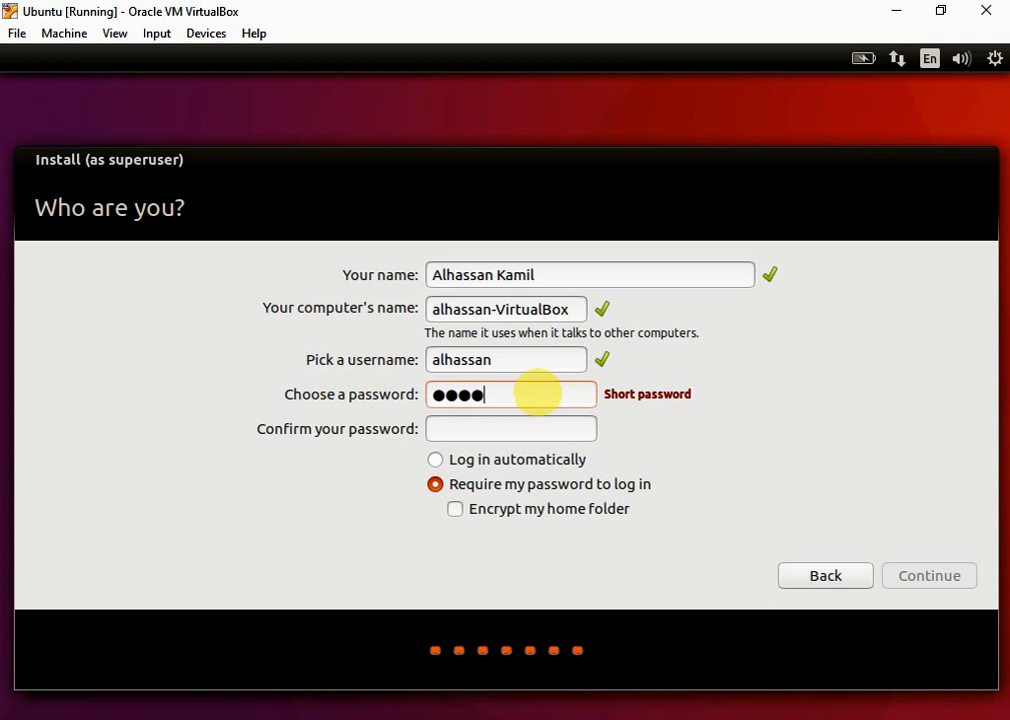
pyautogui.write('*****')
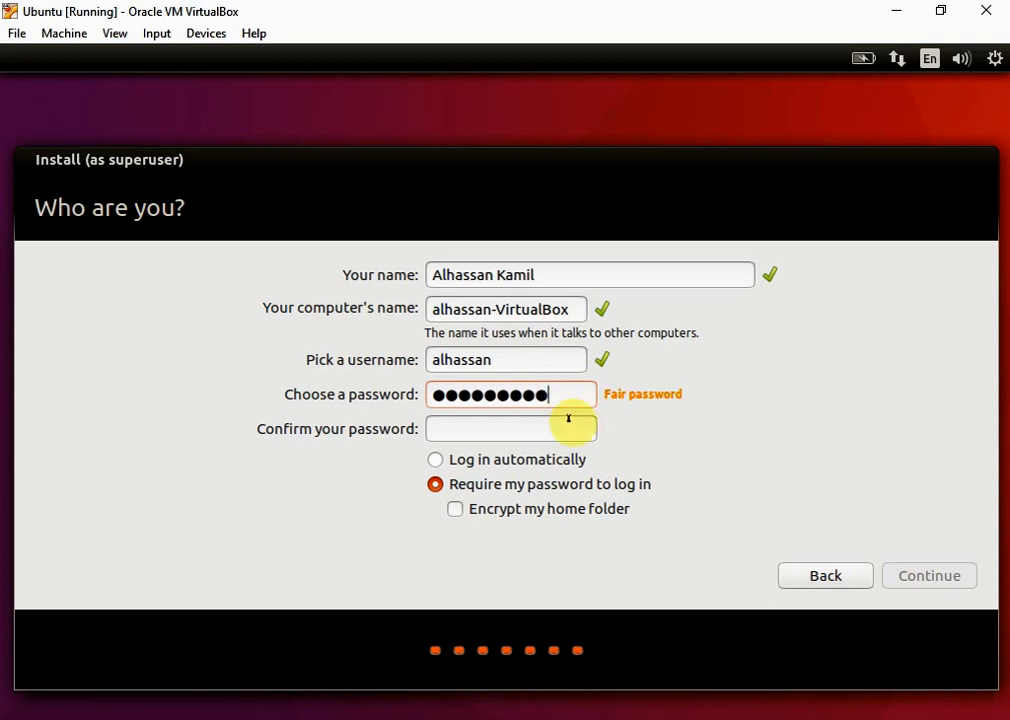
pyautogui.click(556, 424)
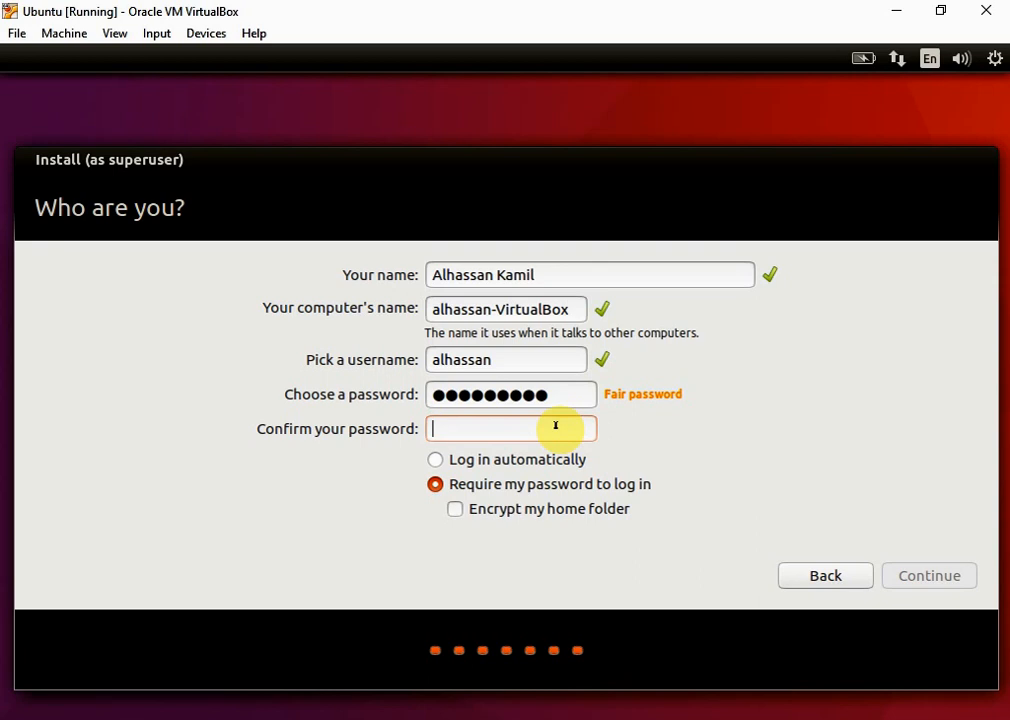
pyautogui.write('****')
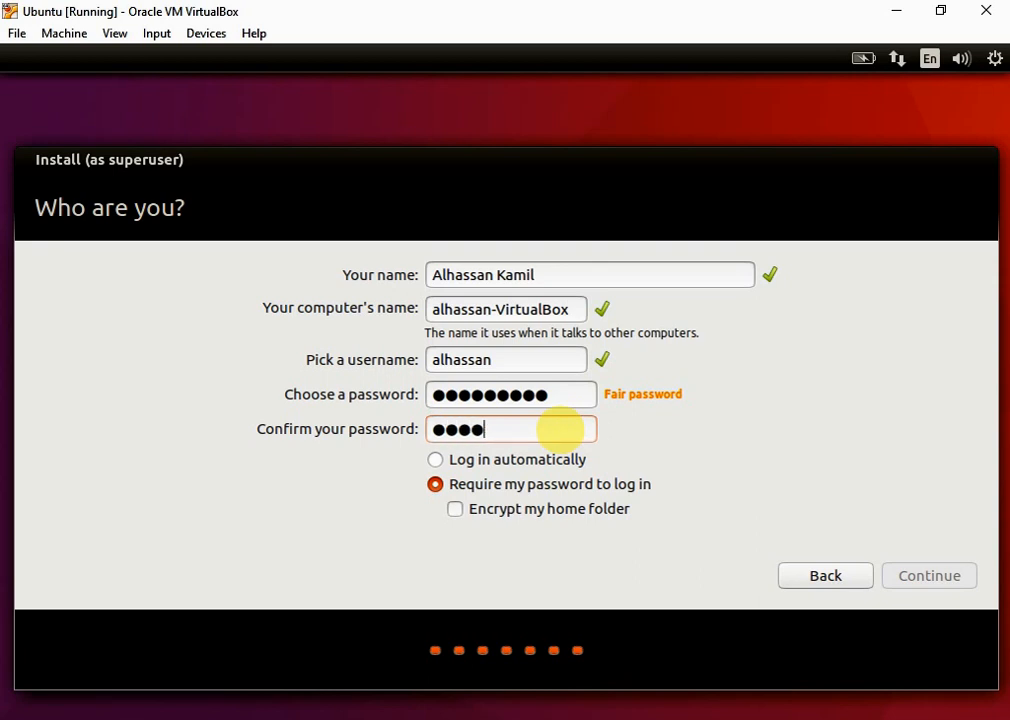
pyautogui.write('*****')
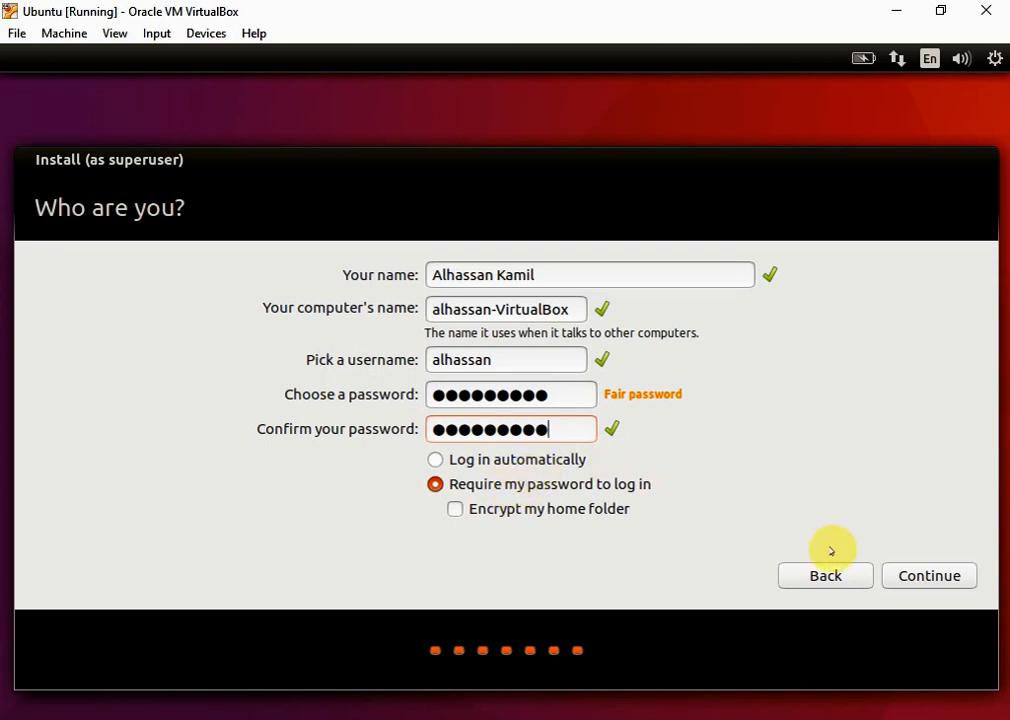
pyautogui.click(924, 576)
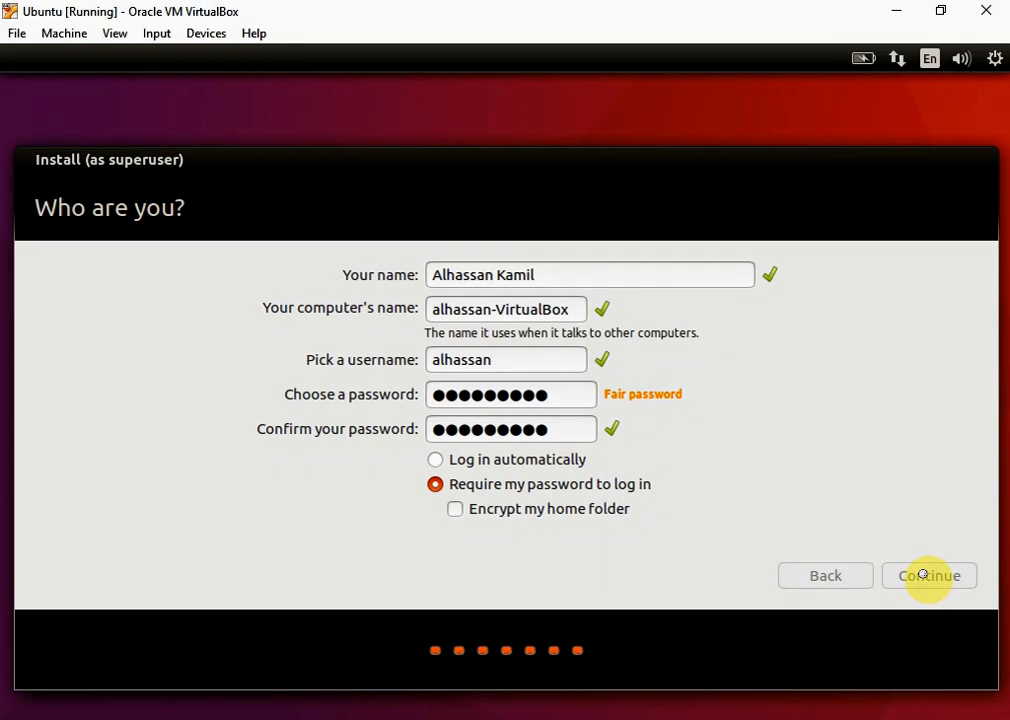
pyautogui.click(922, 575)
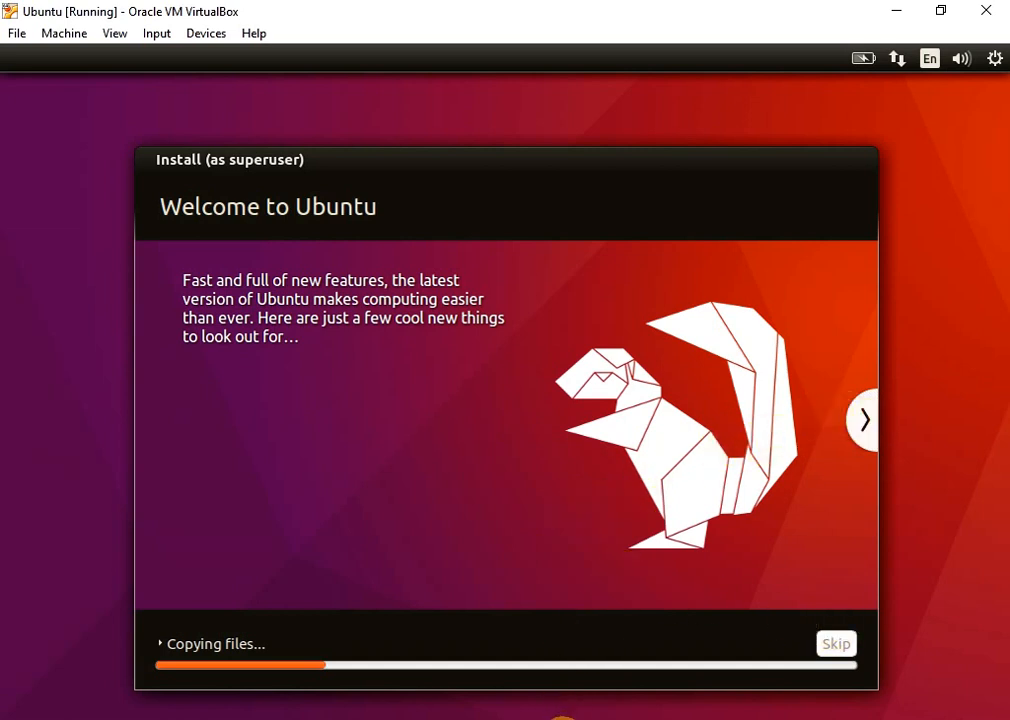
pyautogui.click(568, 719)
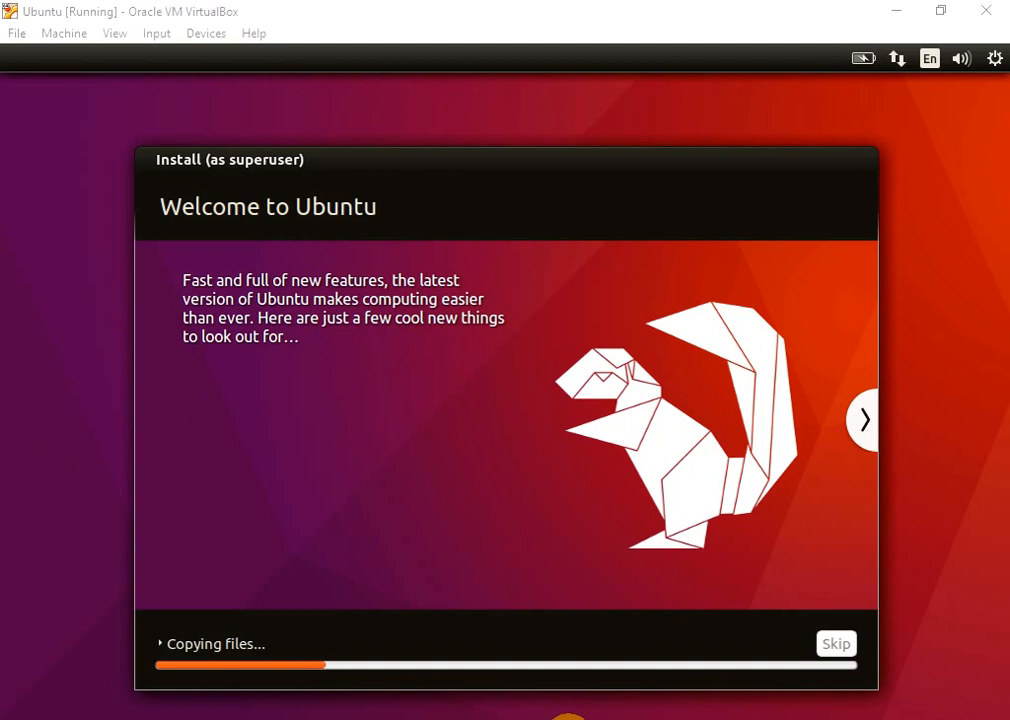